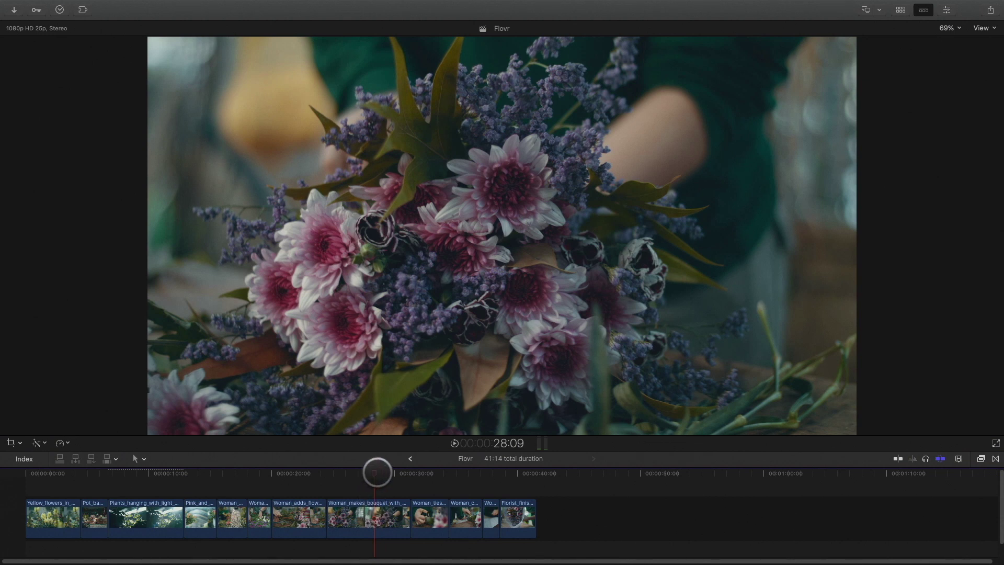
- Open the Titles library in the browser and select the installed title pack
left_click(900, 9)
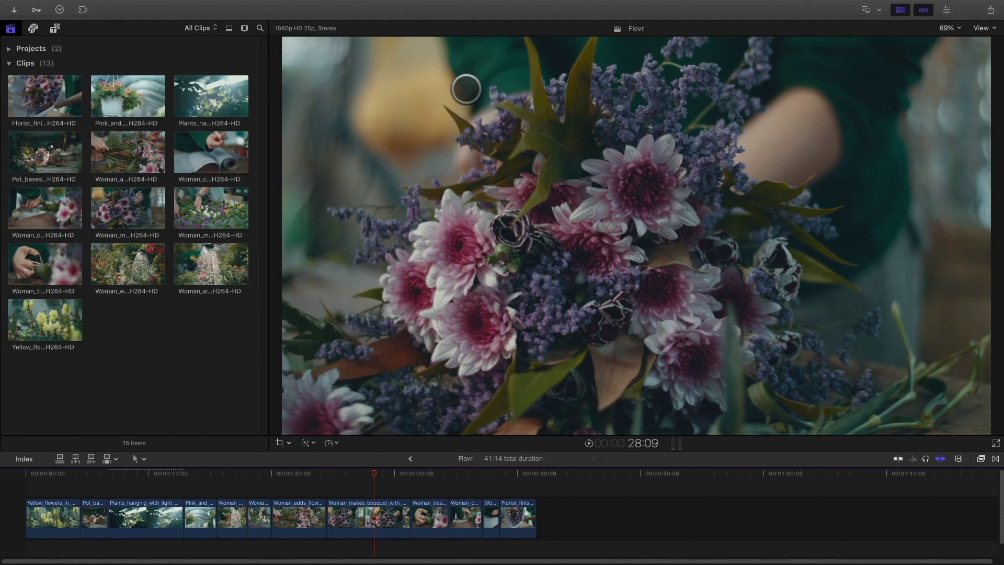
left_click(56, 27)
left_click(10, 42)
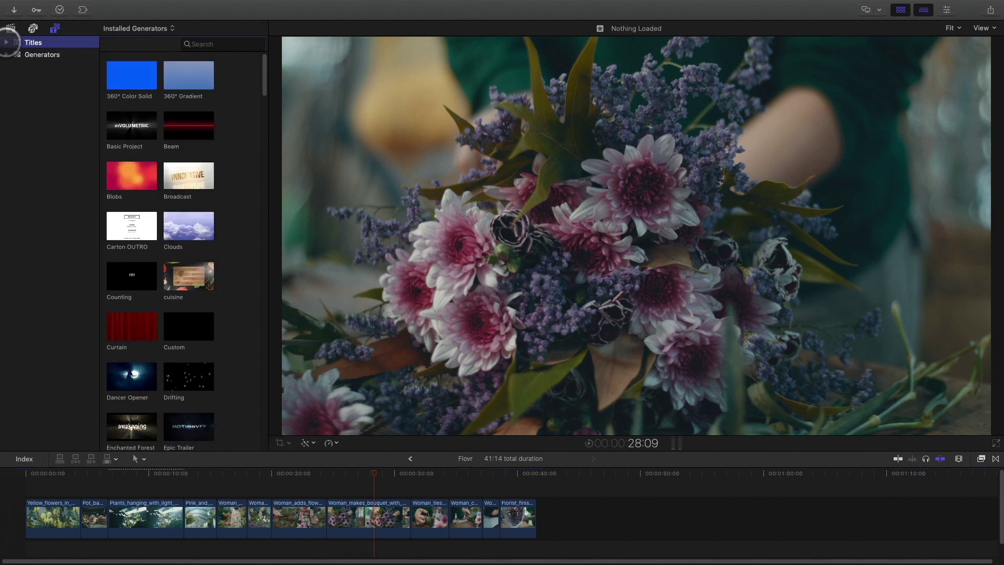
scroll(37, 198, "down", 5)
left_click(62, 193)
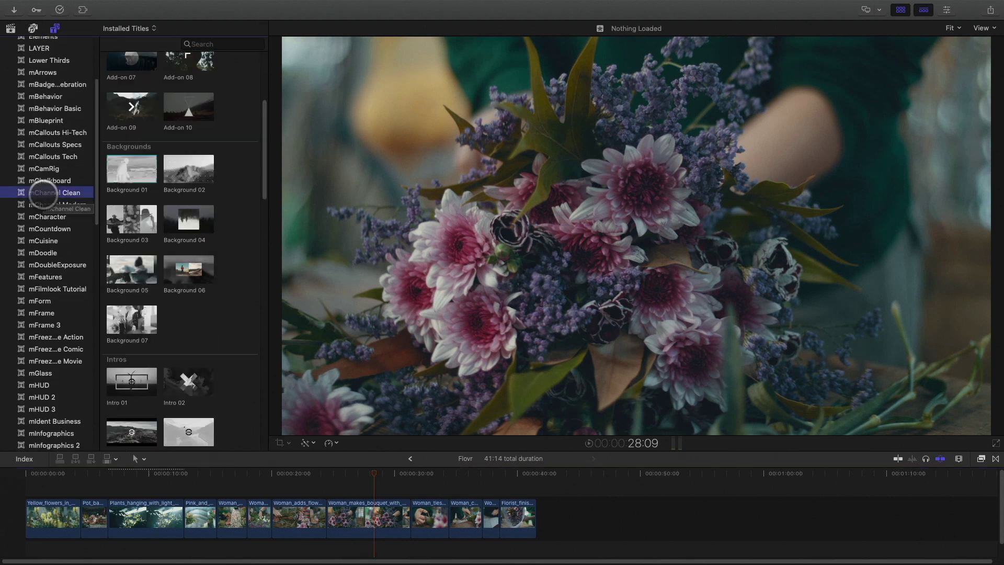
- Hide the sidebar and scroll through the Add-ons, Overlays, Social Media and Titles thumbnails
left_click(55, 28)
scroll(131, 241, "up", 4)
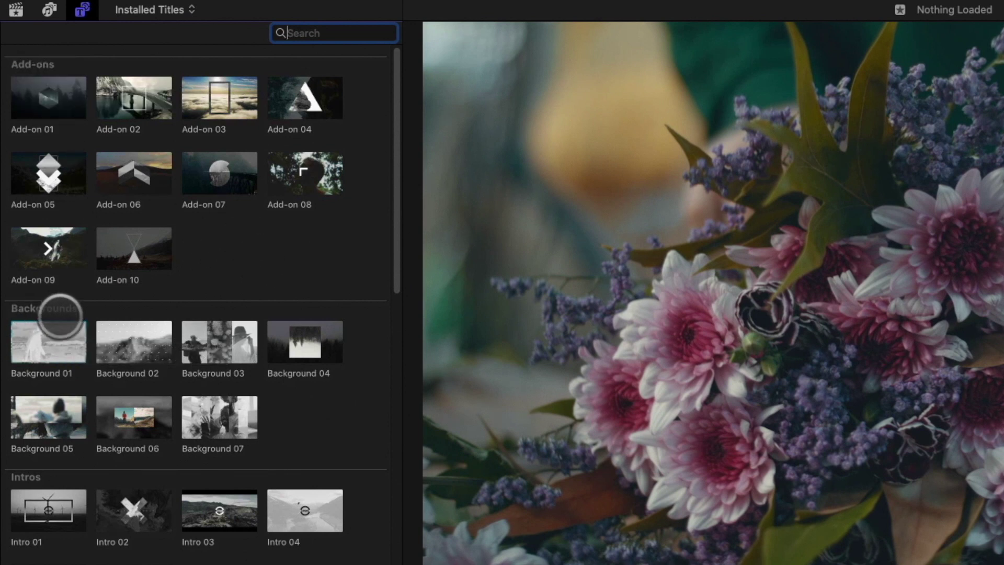
scroll(47, 470, "down", 10)
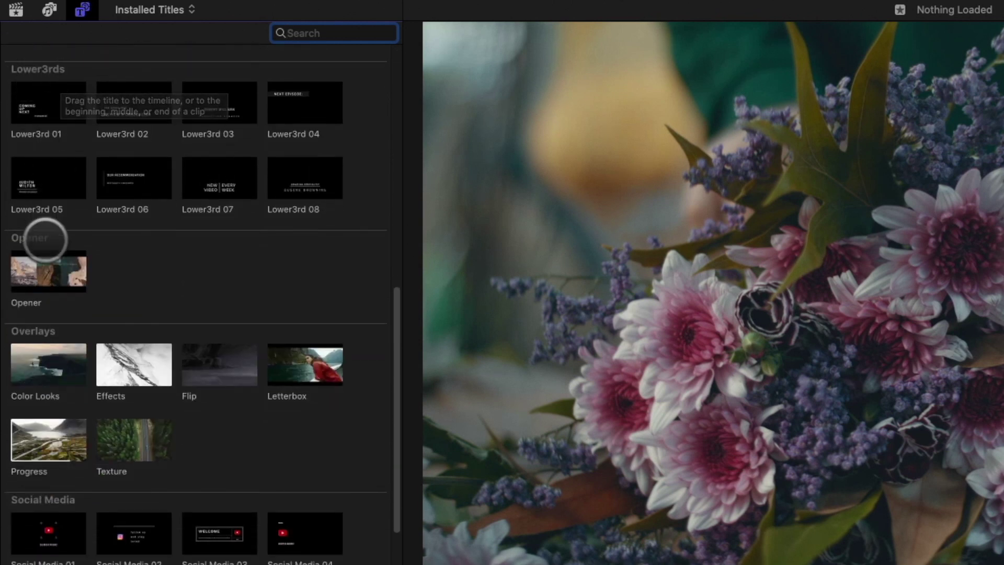
scroll(47, 333, "down", 5)
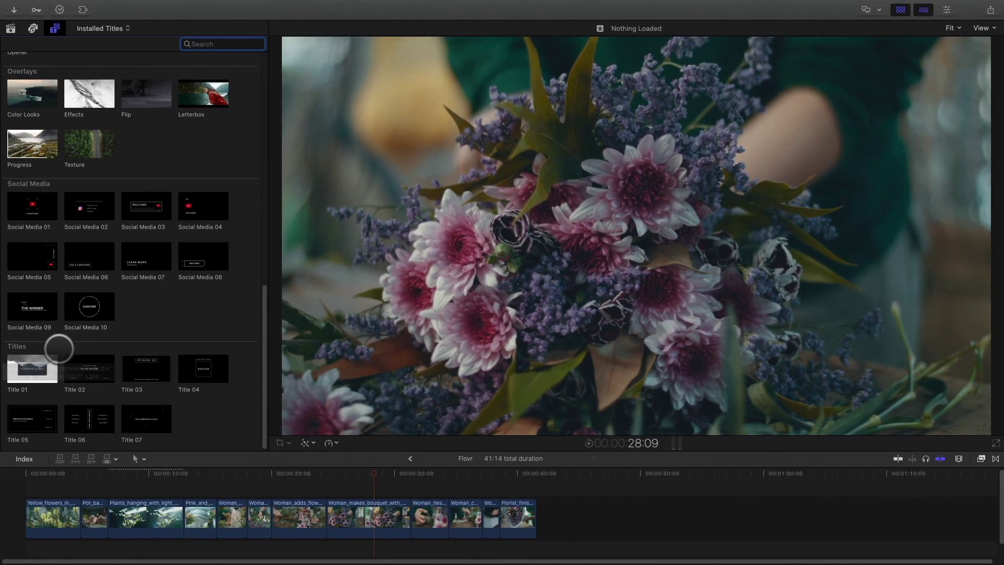
scroll(59, 355, "up", 10)
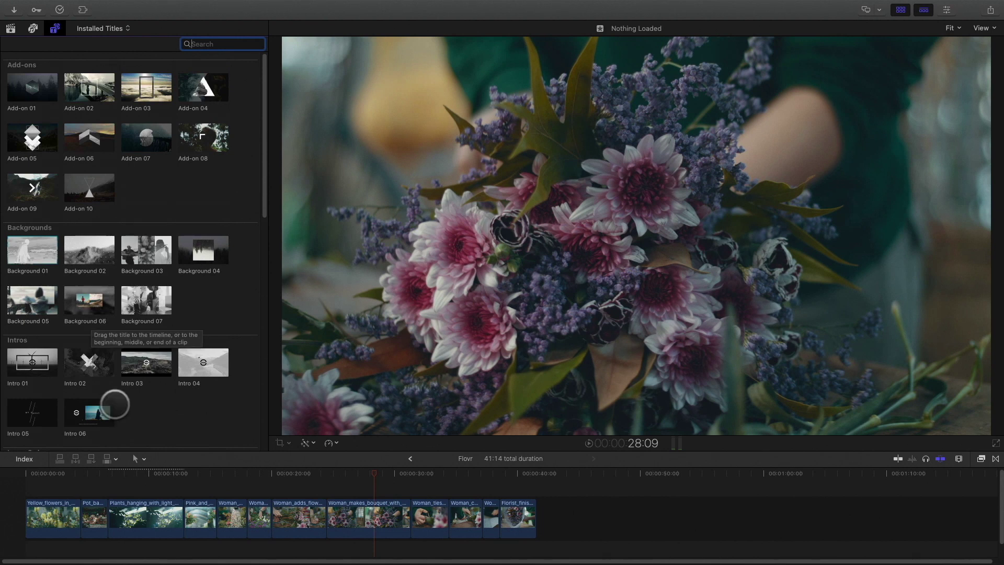
- Drop the Color Looks title at 0:00 above the first clip and extend it to the last clip
left_click_drag(227, 471, 26, 460)
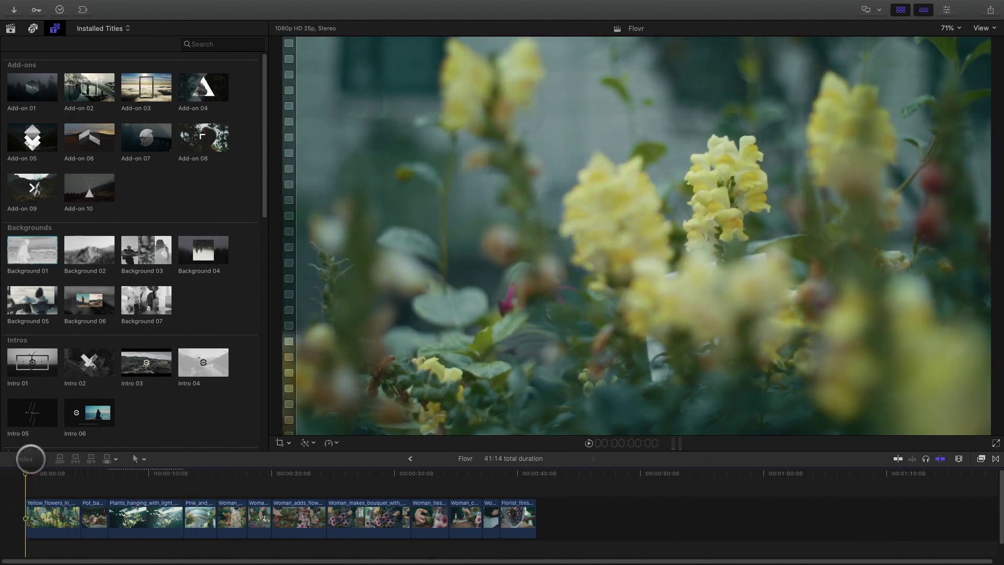
scroll(164, 412, "down", 2)
scroll(164, 412, "down", 6)
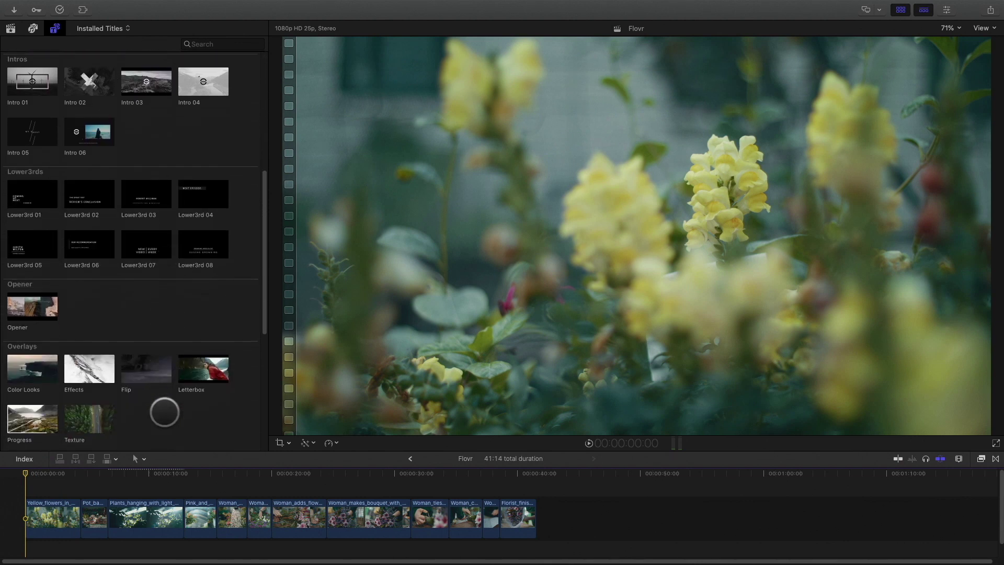
scroll(164, 411, "down", 1)
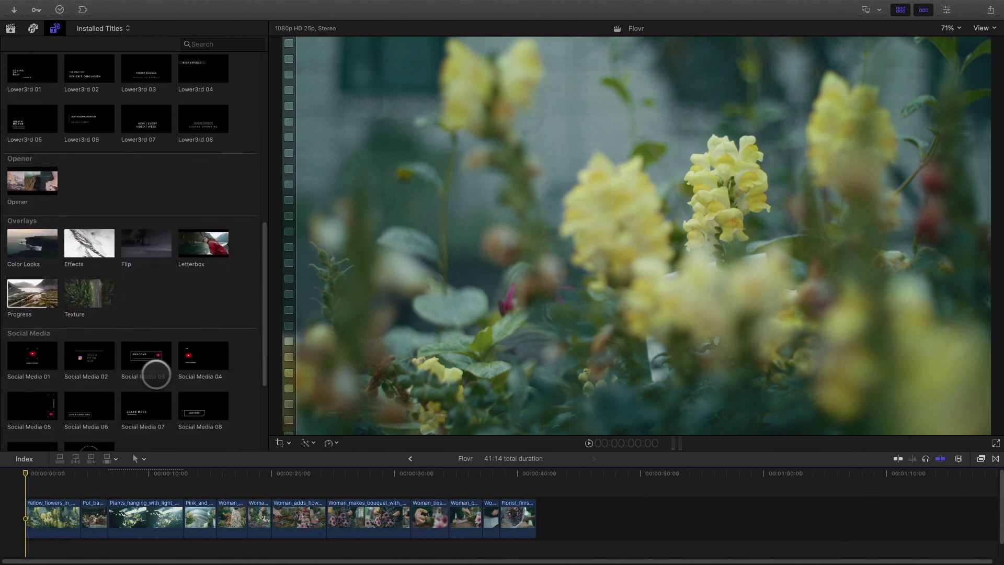
left_click(25, 243)
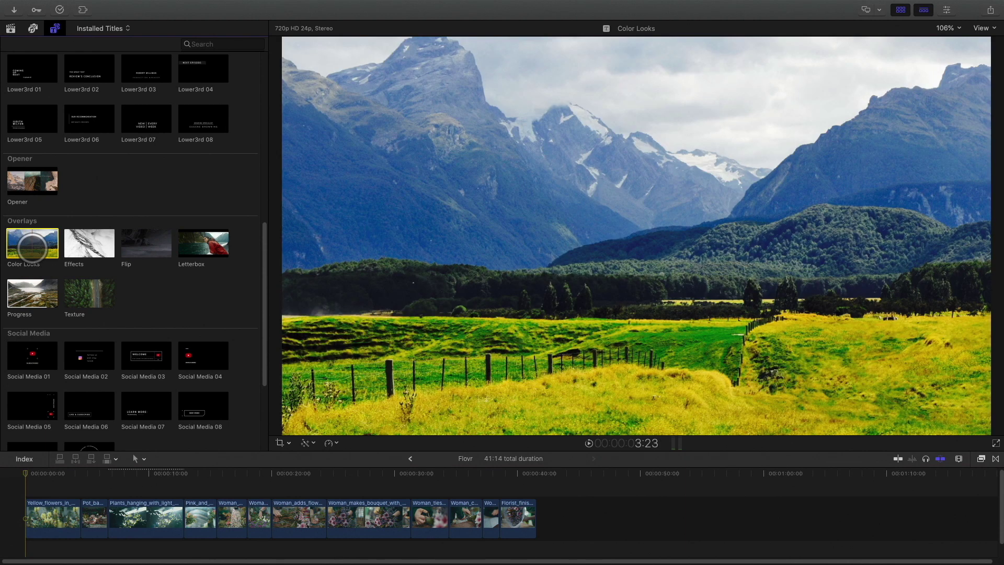
left_click_drag(32, 244, 22, 493)
left_click_drag(123, 498, 534, 498)
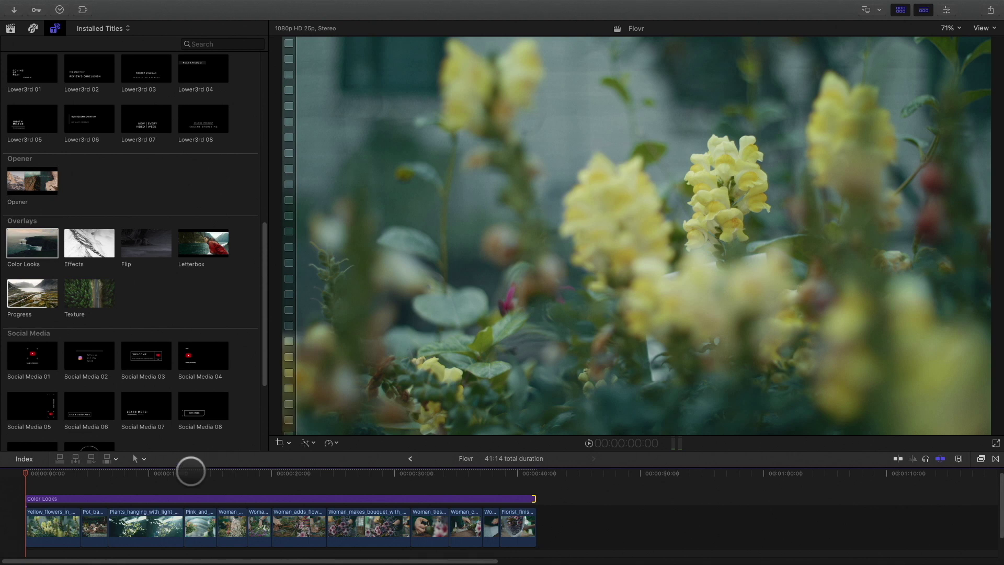
left_click_drag(31, 473, 197, 475)
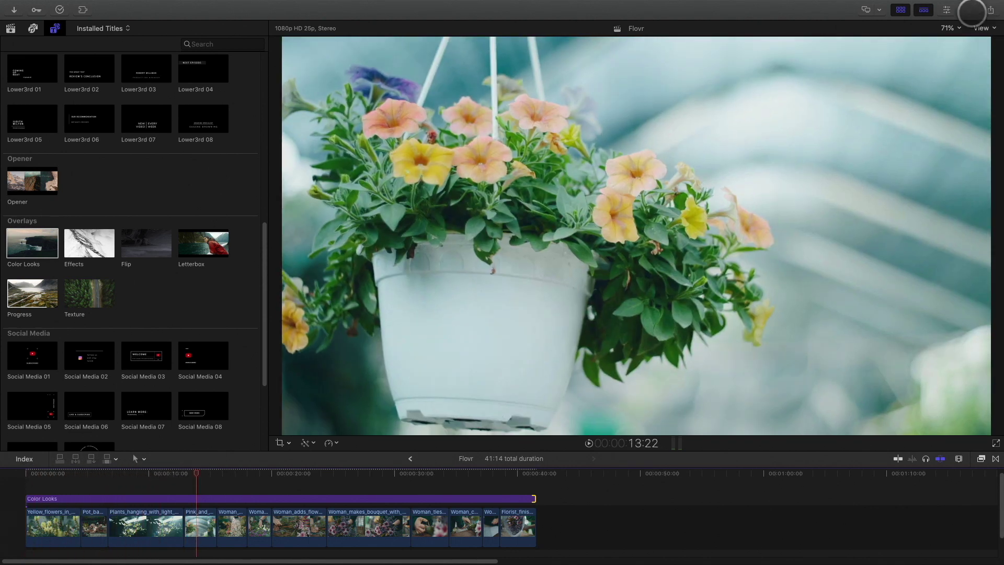
- Select the Color Looks clip in the Inspector and try the Bleach and New York looks
left_click(947, 10)
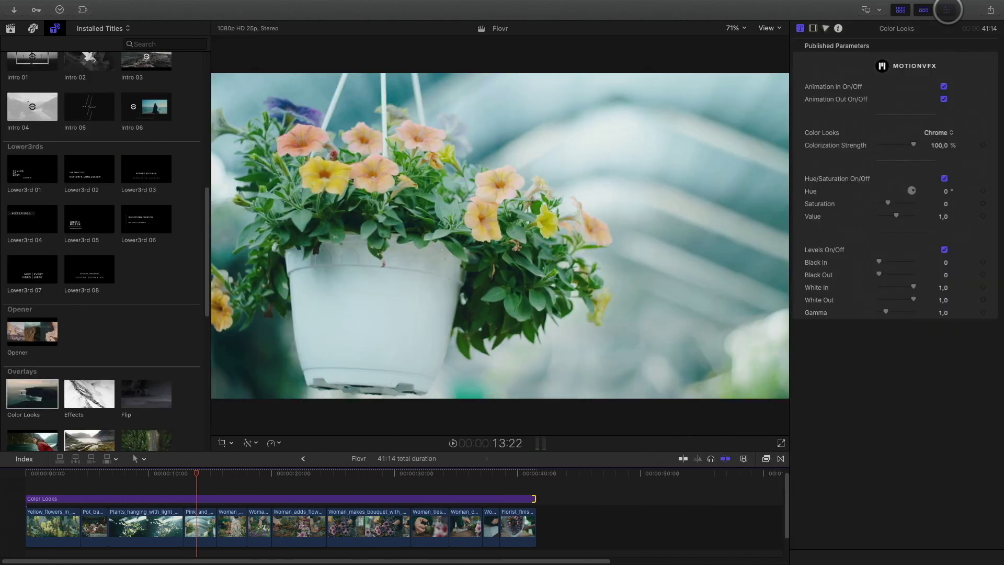
left_click_drag(587, 444, 586, 398)
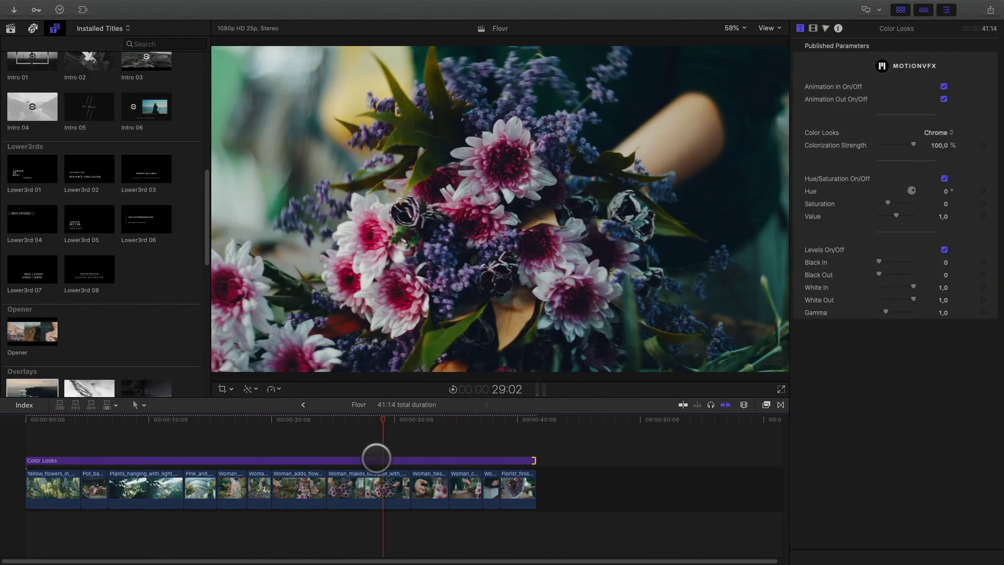
left_click(377, 460)
left_click(941, 131)
left_click(938, 125)
left_click(966, 120)
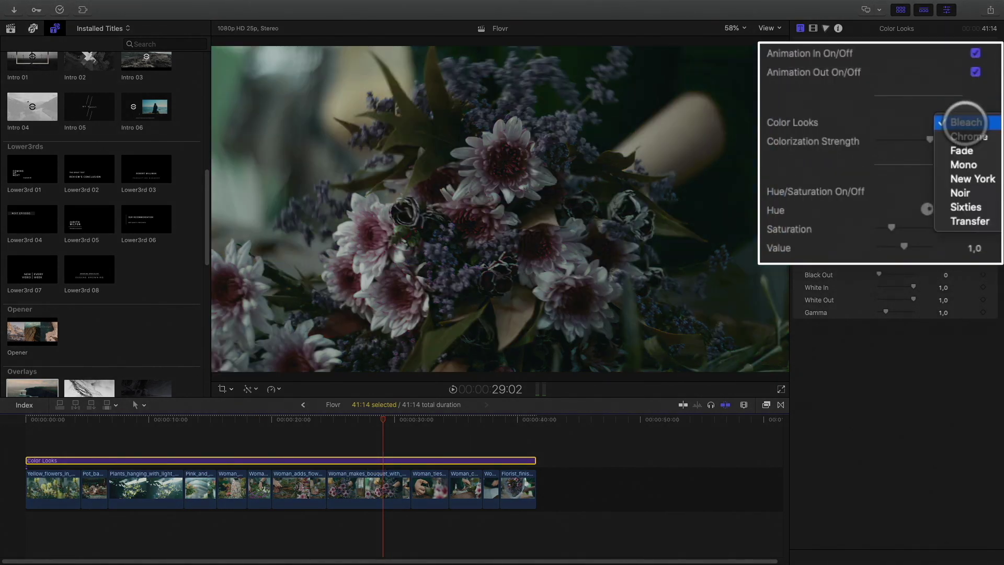
left_click(965, 179)
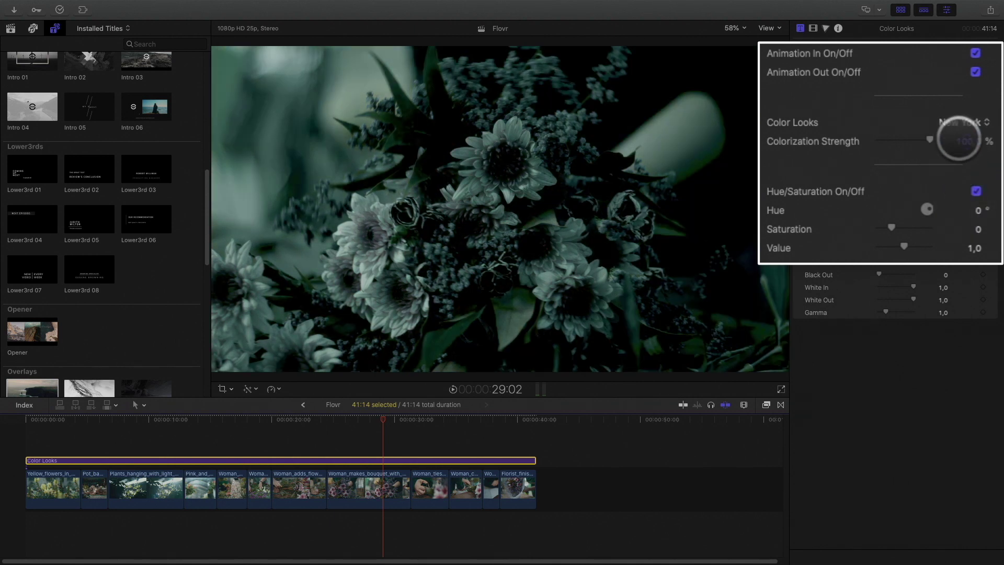
- Try Mono and Transfer, settle on the Sixties look, and scrub the edit to review it
left_click(958, 120)
left_click(960, 108)
left_click(962, 120)
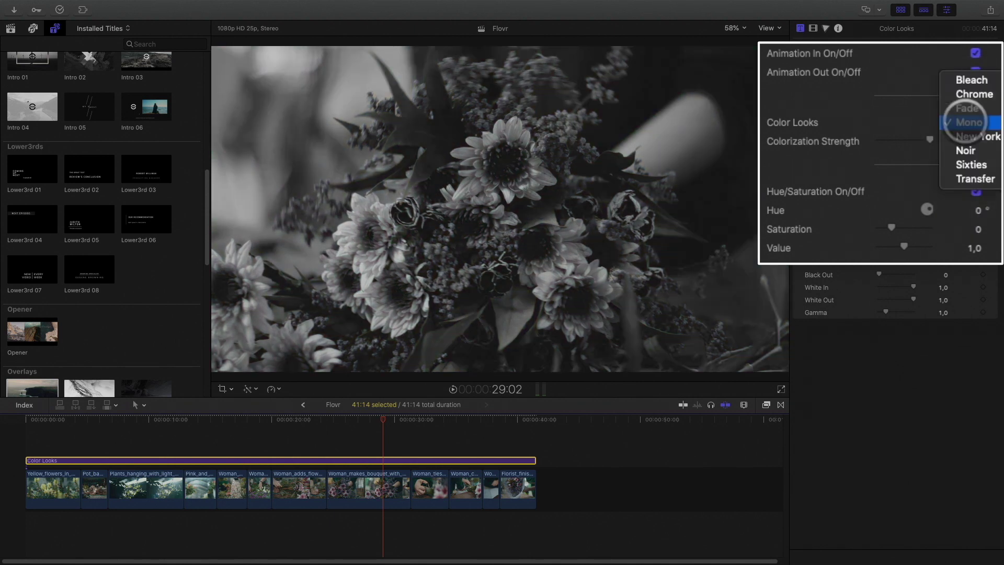
left_click(967, 176)
left_click(967, 124)
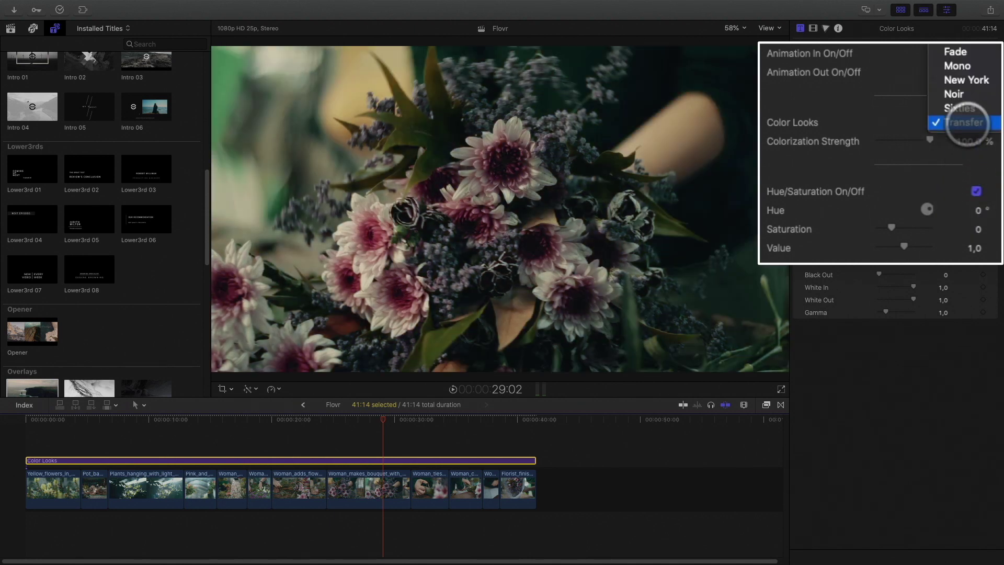
left_click(966, 108)
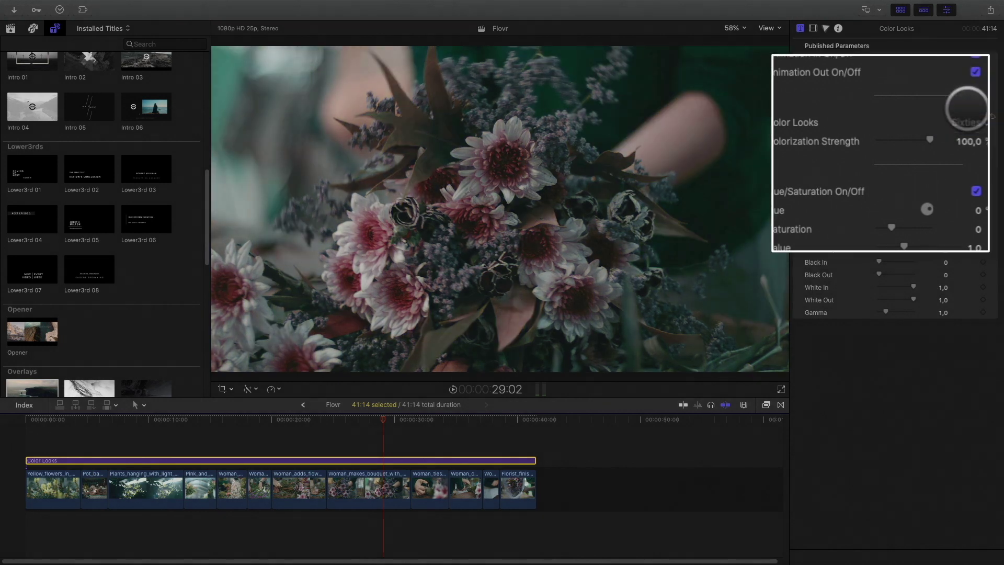
left_click_drag(217, 406, 349, 397)
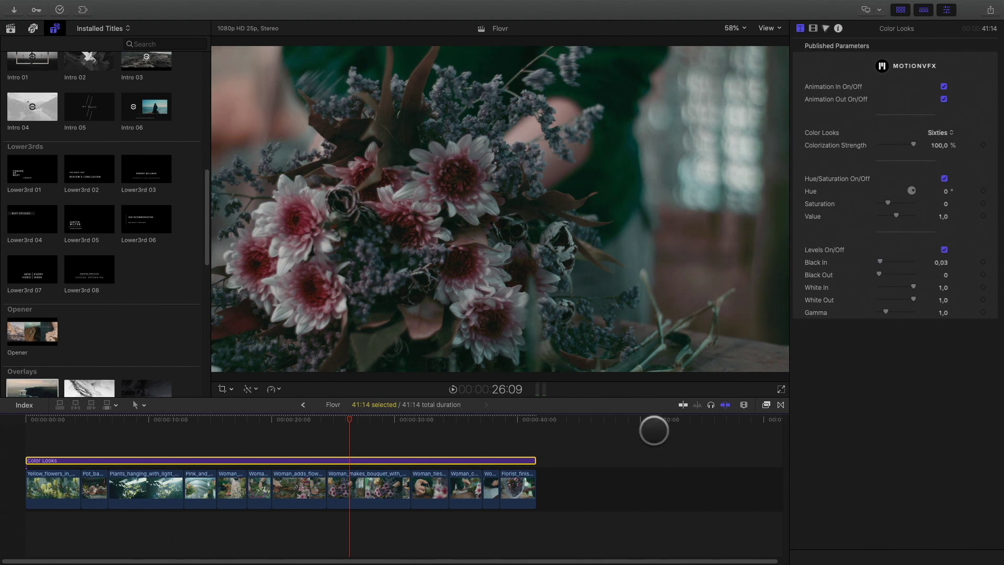
left_click_drag(349, 418, 24, 405)
- Preview Title 01 and Title 04, then add Title 04 ('DESIGN') at the start of the timeline
scroll(113, 309, "down", 15)
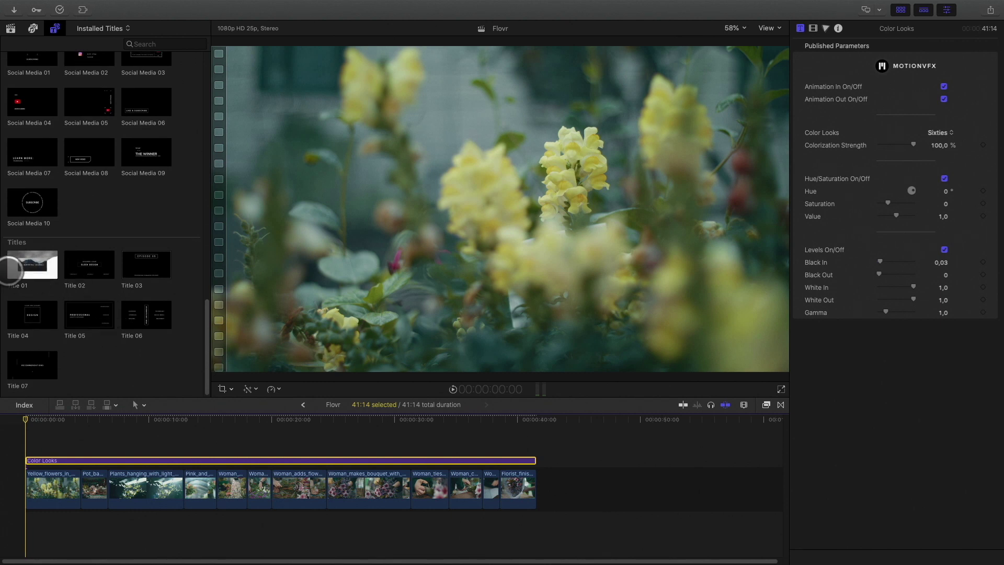
left_click(9, 269)
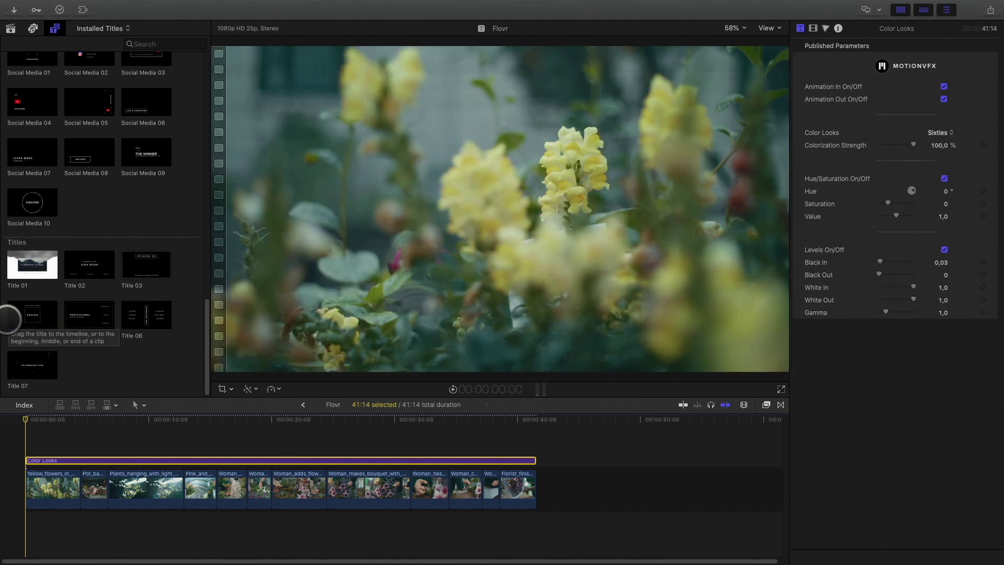
left_click(16, 317)
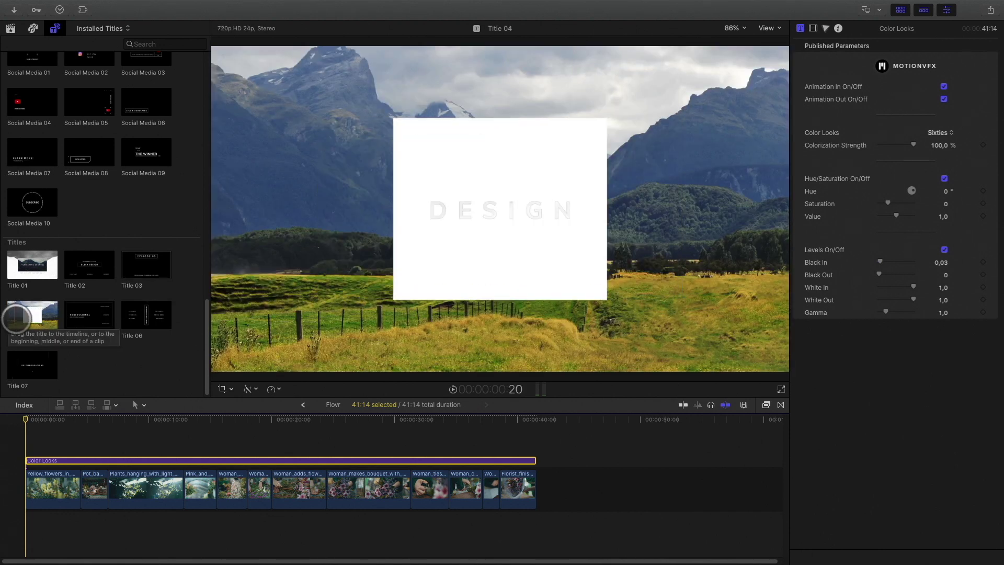
left_click_drag(31, 314, 57, 418)
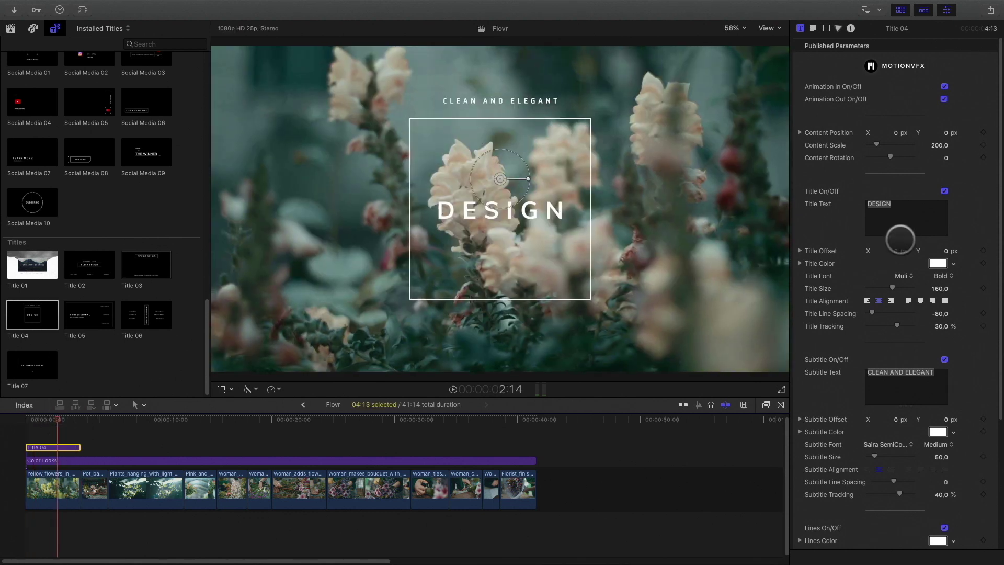
- Retitle the opener to FLOVR with the subtitle SIGNATURE BOUQUETS
double_click(902, 214)
type("FLOVR")
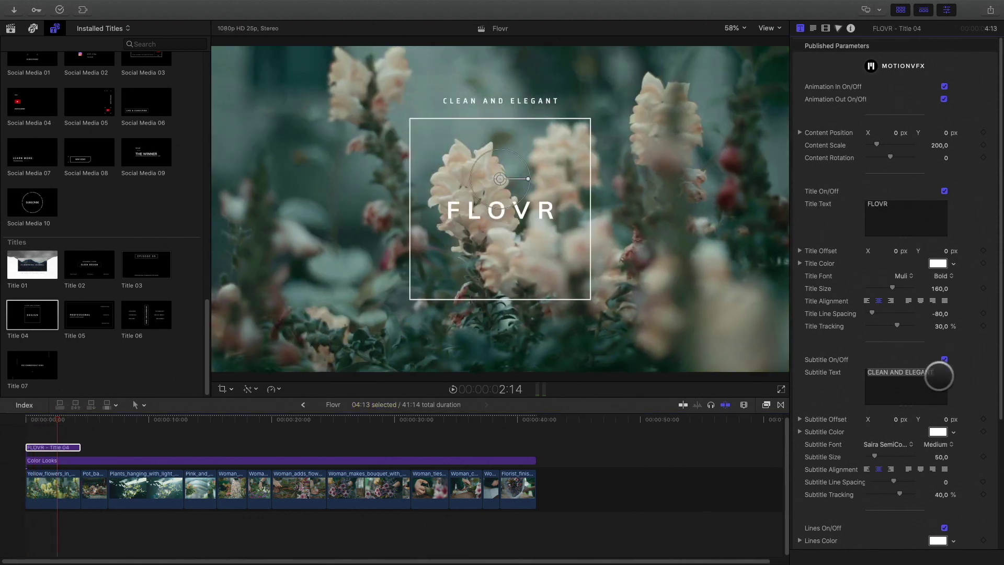
left_click_drag(939, 372, 838, 365)
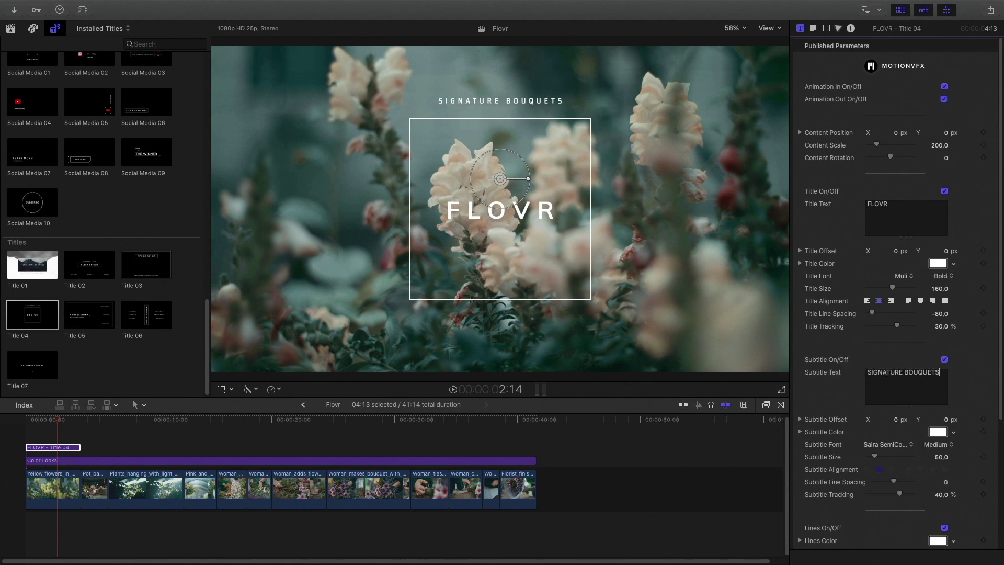
- Play the FLOVR opener from 0:00 to preview its animation
left_click_drag(55, 422, 21, 427)
key("space")
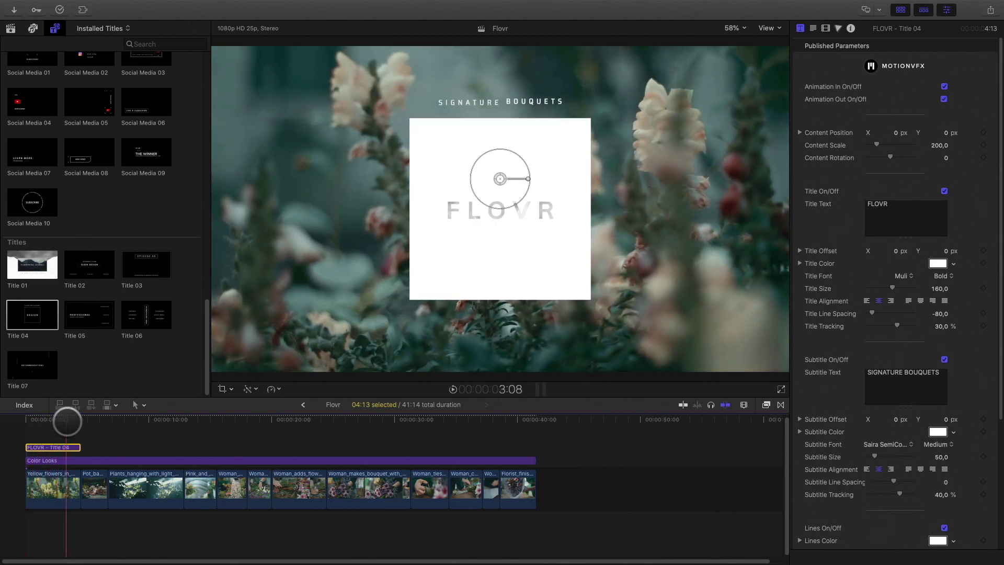
left_click_drag(67, 421, 51, 424)
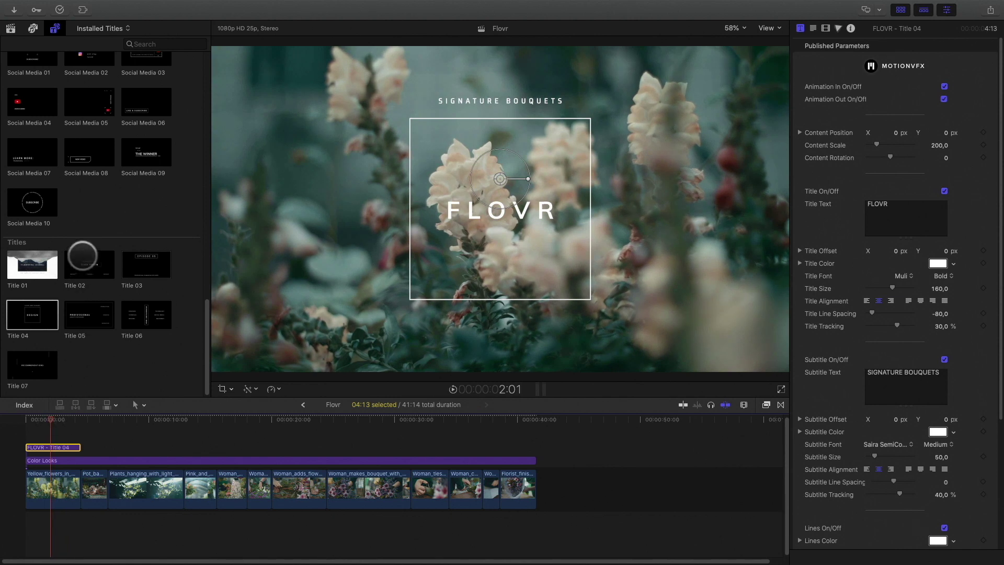
- Add the Add-on 01 hexagon above the FLOVR title, trim it to 4:13, and play it
scroll(82, 255, "up", 10)
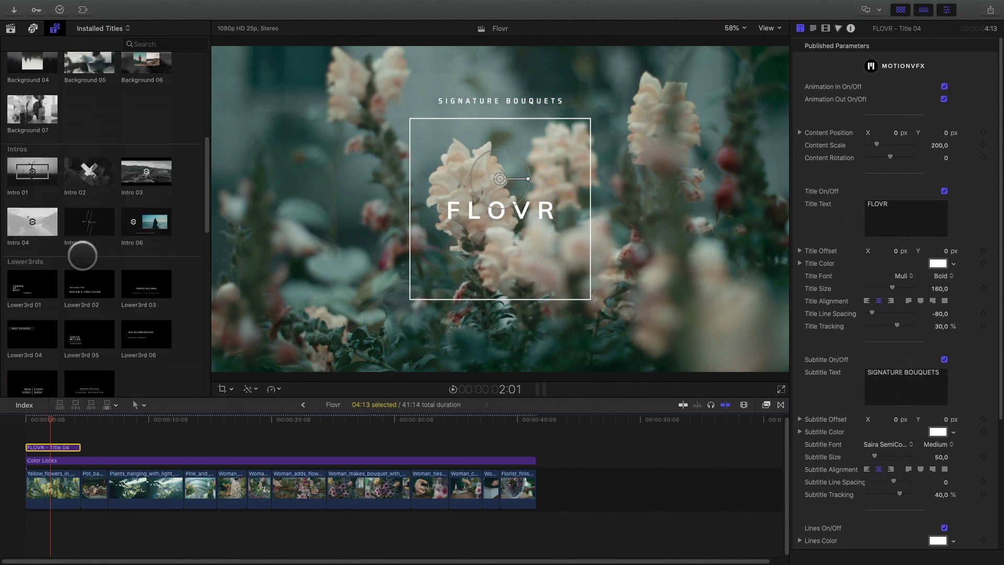
scroll(83, 256, "up", 10)
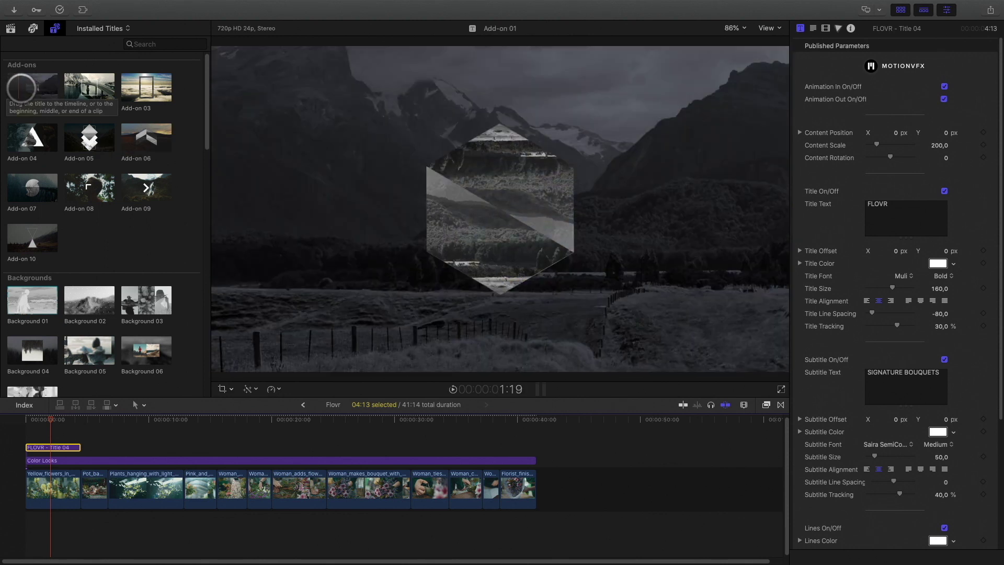
left_click(33, 89)
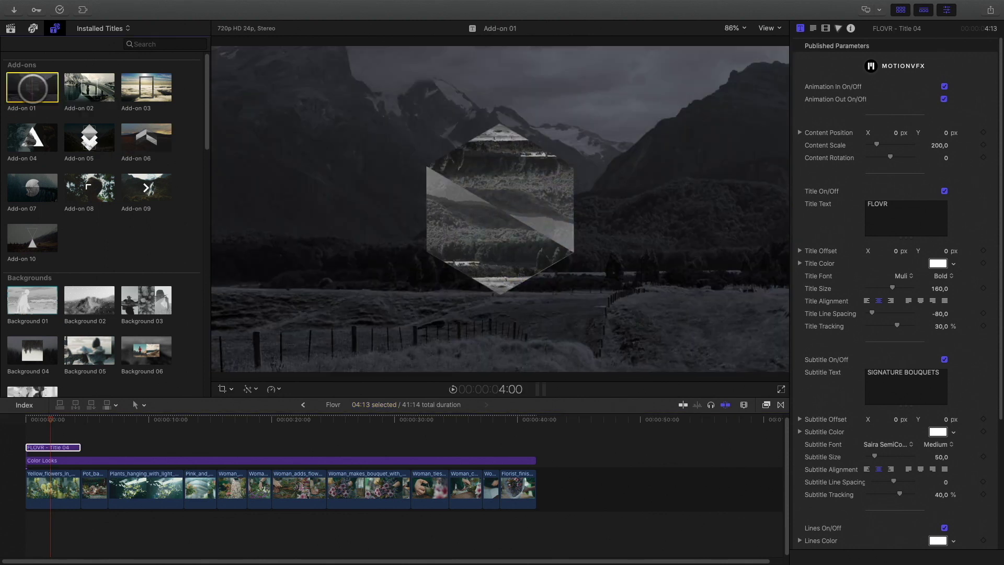
left_click_drag(32, 89, 29, 448)
left_click_drag(122, 447, 79, 448)
left_click_drag(47, 417, 20, 417)
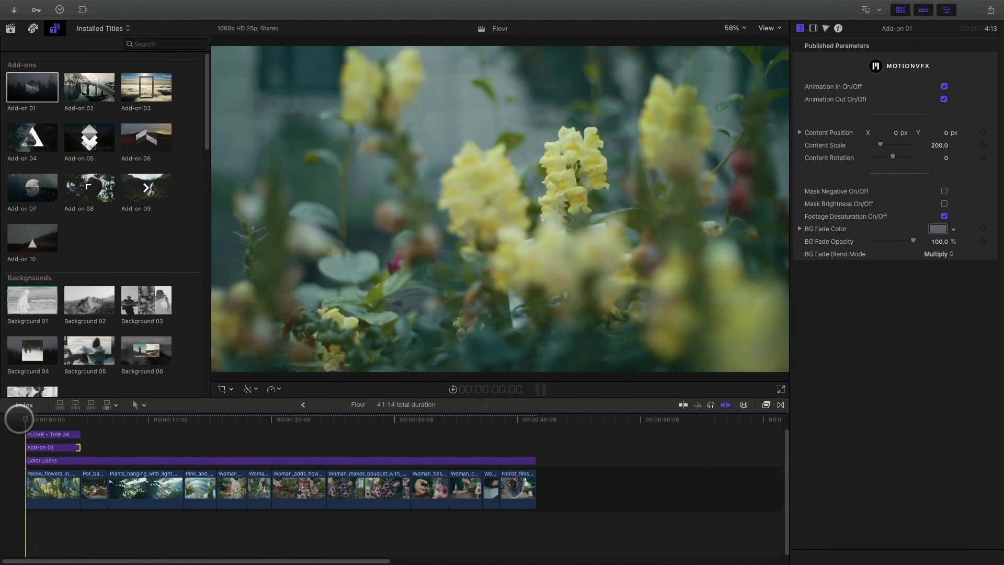
key("space")
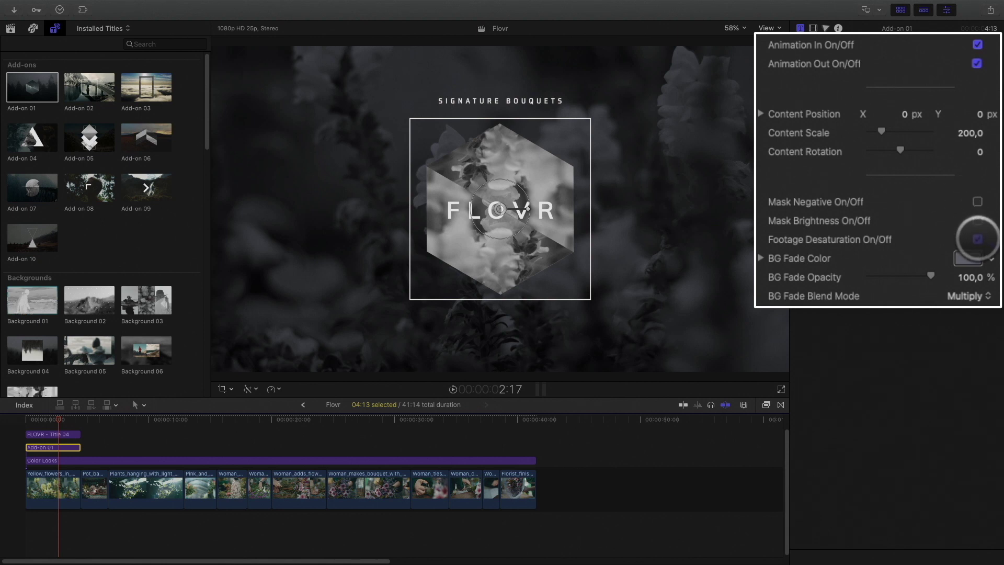
- Turn off Footage Desaturation and set BG Fade Opacity to 85%
left_click(978, 239)
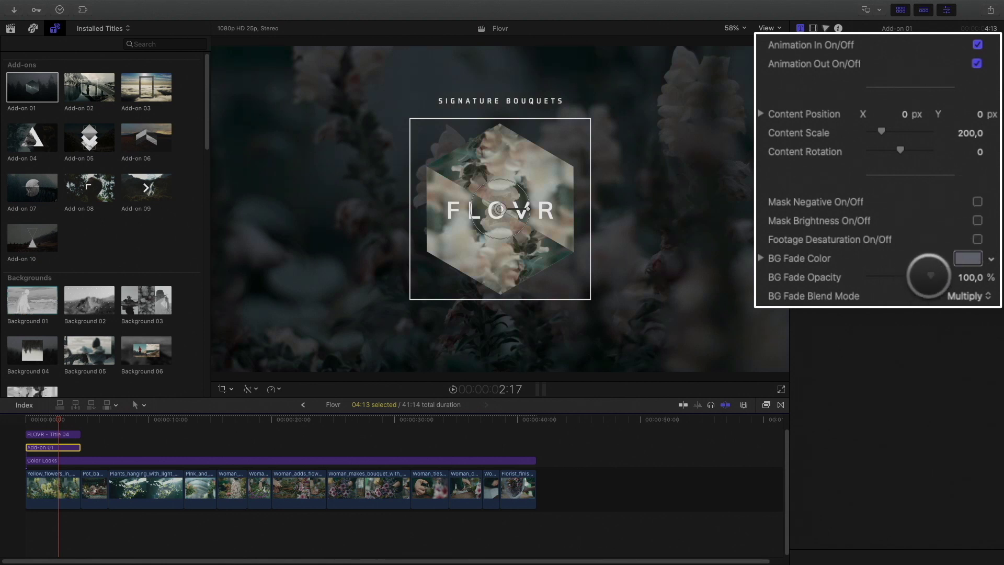
left_click_drag(930, 275, 915, 276)
left_click(972, 277)
type("85")
key("Return")
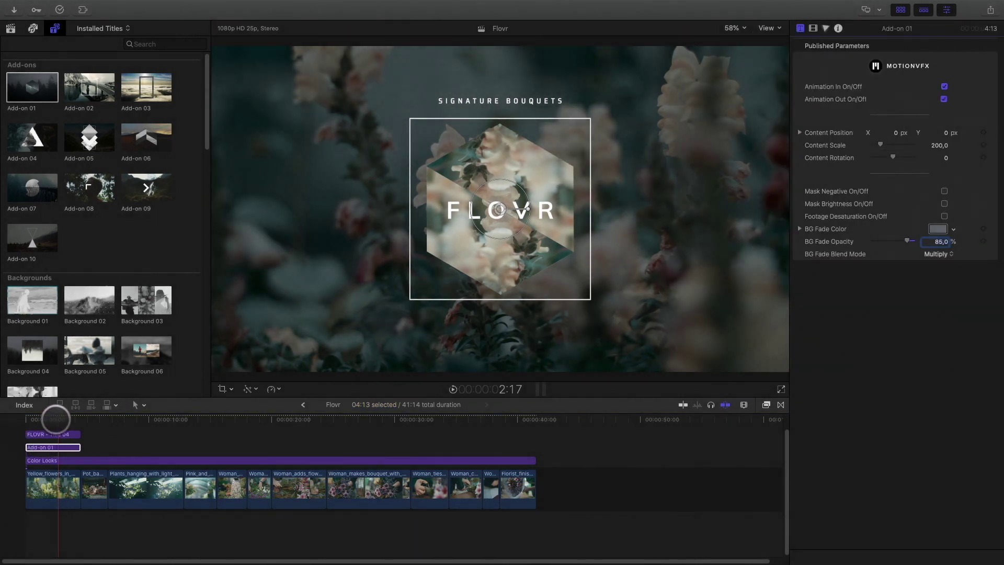
left_click_drag(56, 418, 19, 422)
key("space")
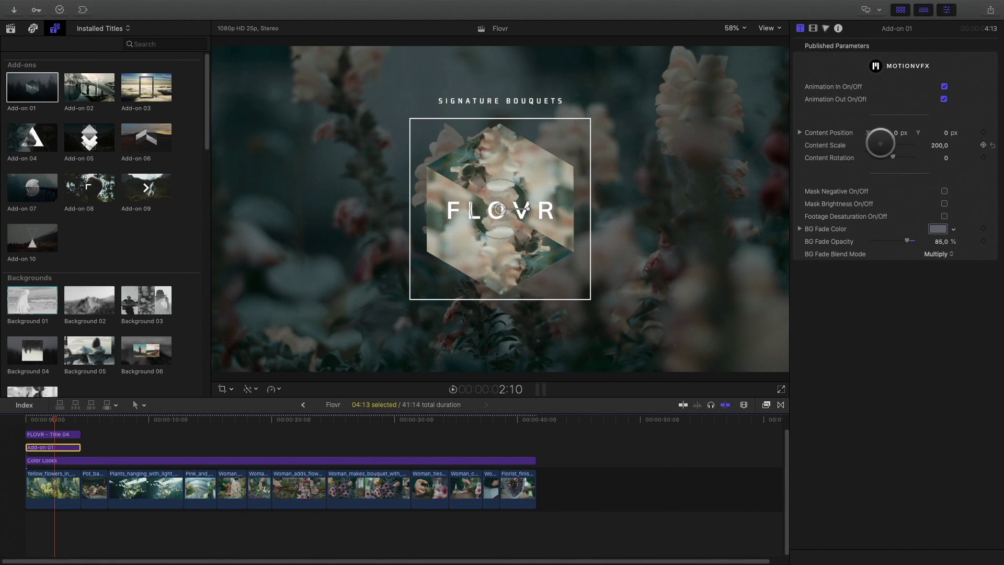
- Set the hexagon's Content Scale to 170 and replay the opener to its 4:13 end
left_click_drag(881, 146, 879, 146)
left_click(24, 419)
key("space")
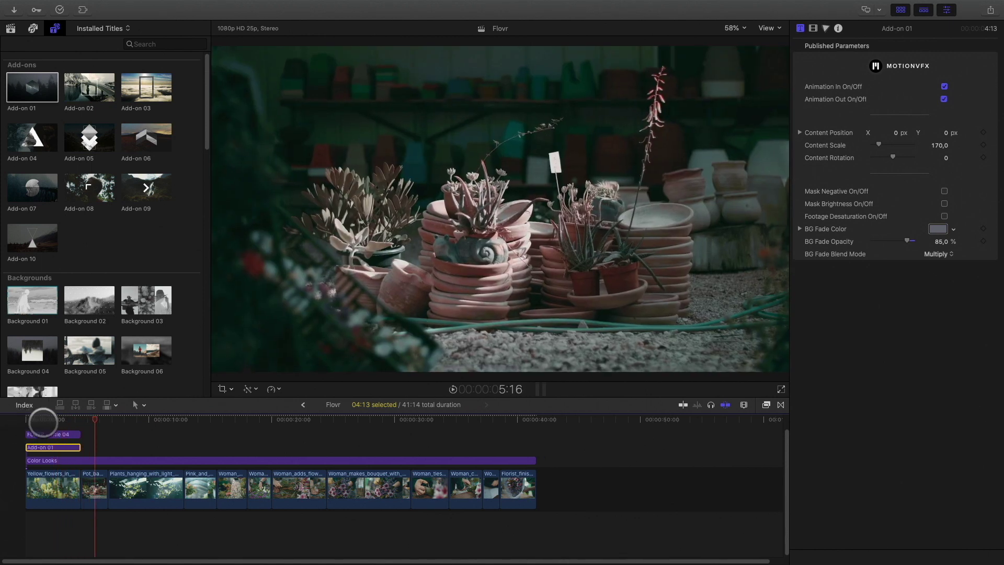
left_click(82, 418)
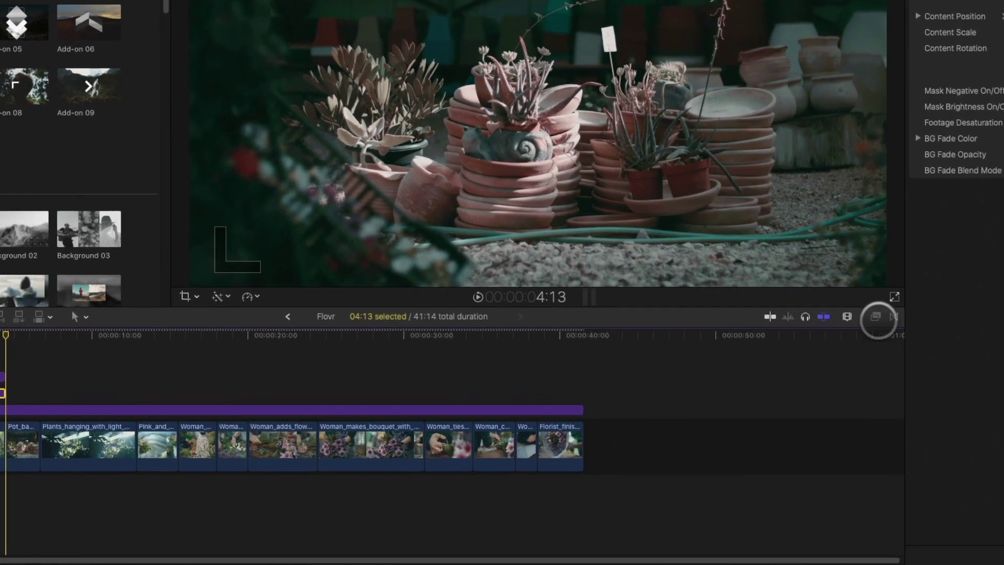
- Drag the mChannel Clean Transition 03 onto the cut after the opener
left_click(780, 404)
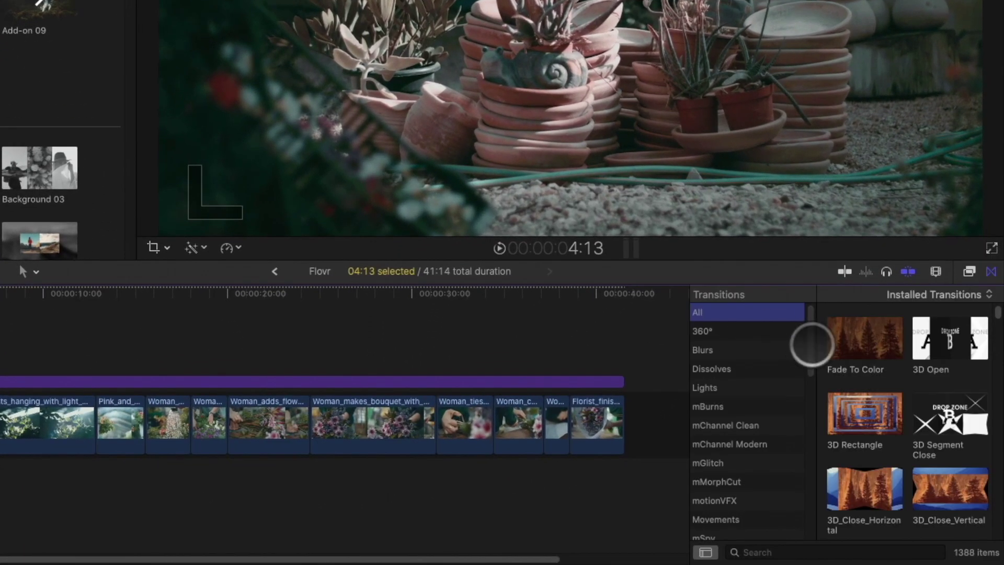
scroll(739, 335, "down", 3)
left_click(740, 322)
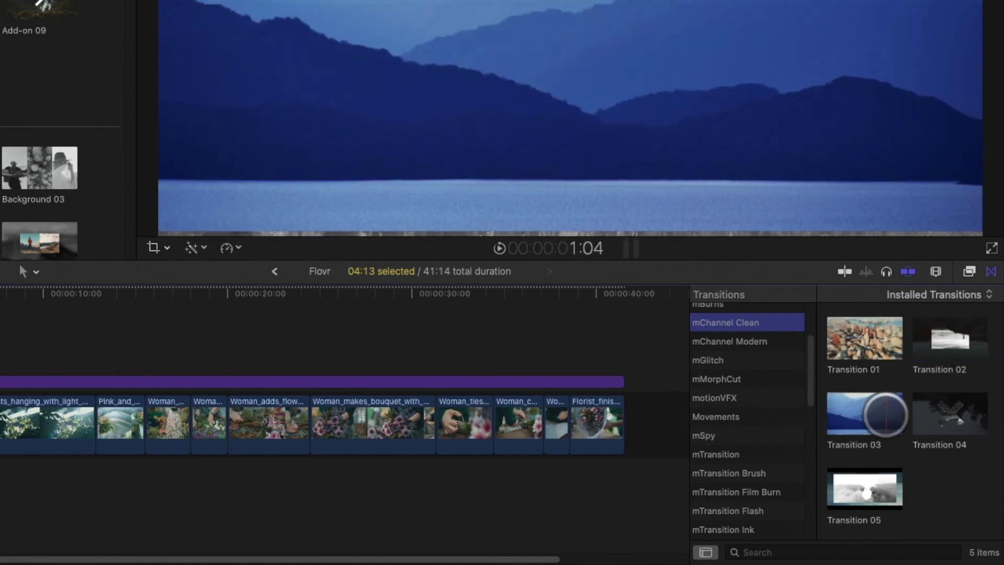
left_click(885, 415)
left_click_drag(885, 415, 23, 414)
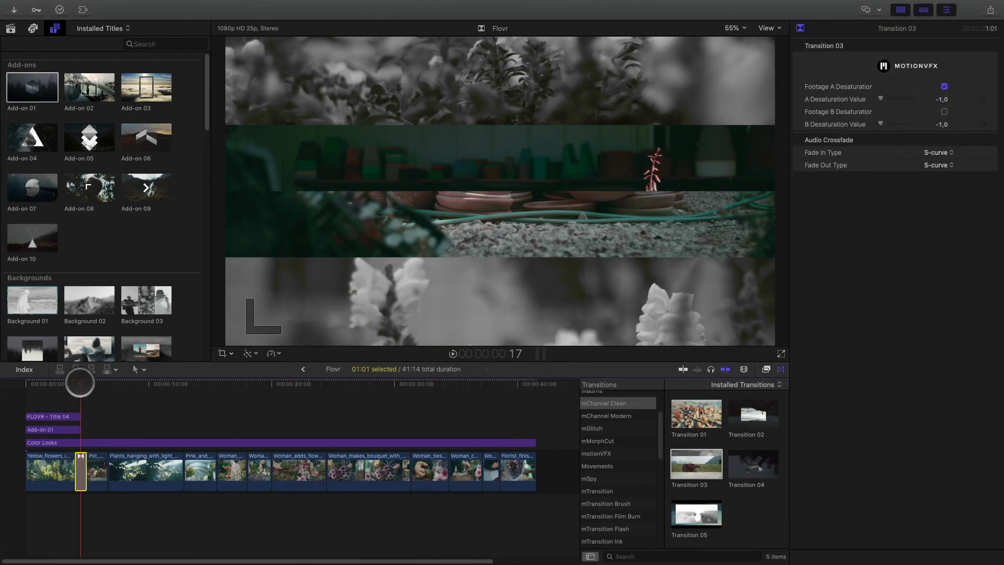
- Play back the transition from the start and stop on its 4:13 frame
left_click_drag(80, 383, 26, 393)
key("space")
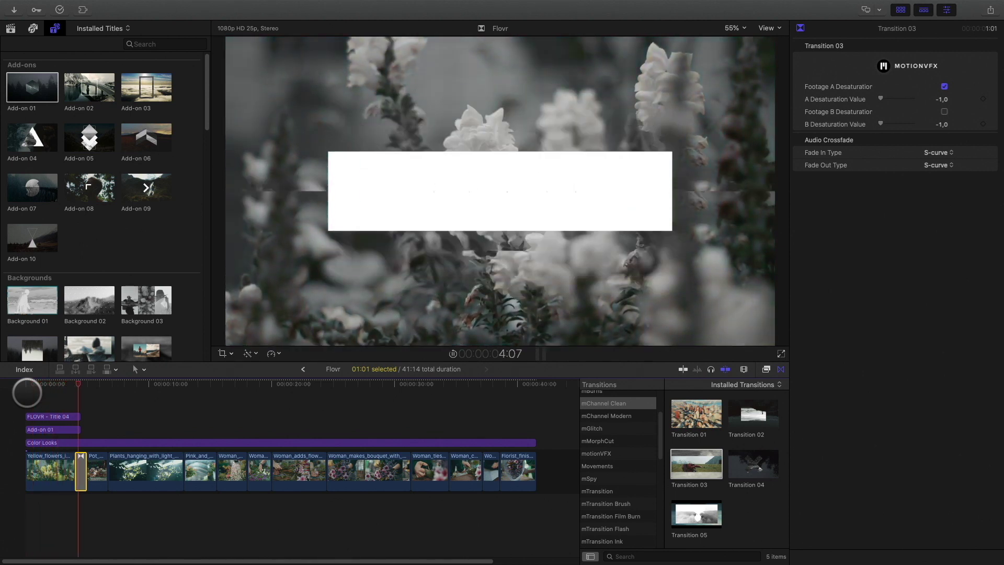
key("space")
left_click_drag(92, 385, 82, 385)
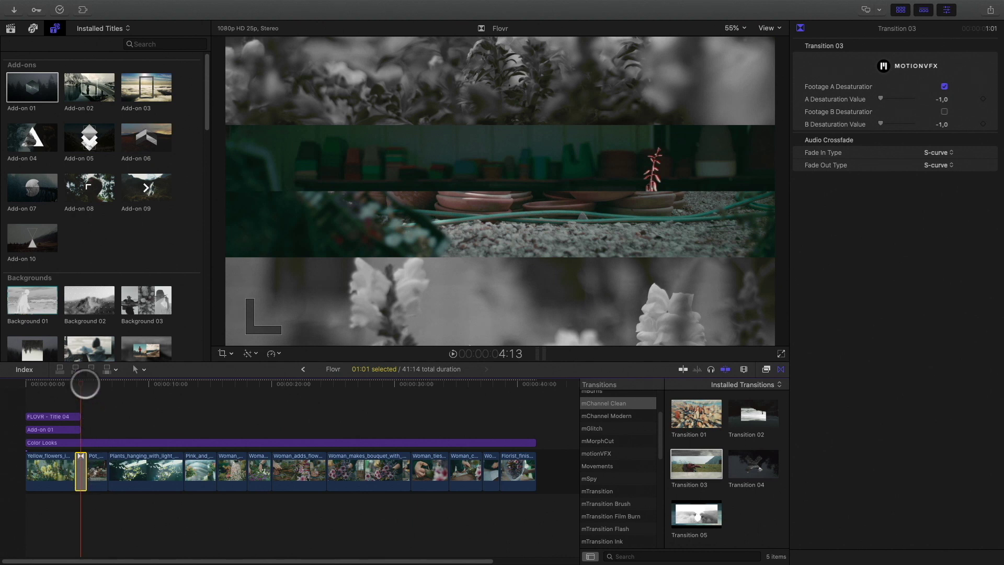
- Add Lower3rd 06 'OUR RECOMMENDATION' above the hanging-plant shot at 6:18 and skim it
left_click_drag(85, 384, 104, 384)
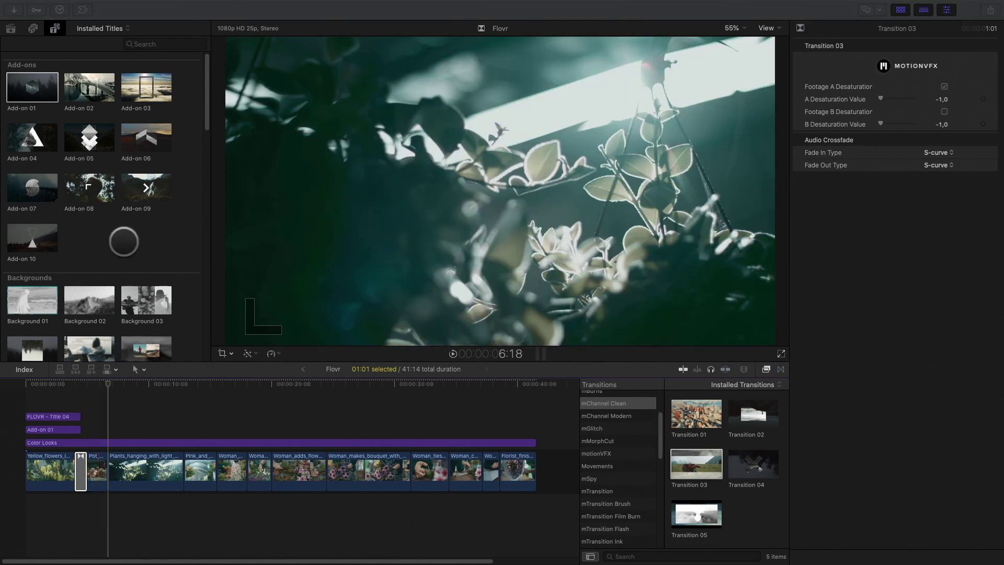
scroll(136, 265, "down", 10)
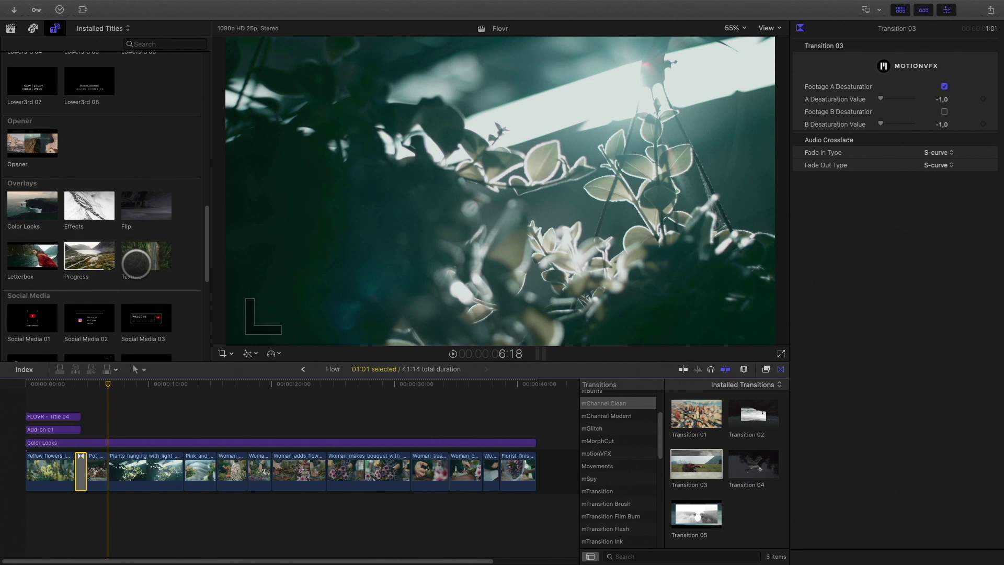
scroll(136, 264, "up", 5)
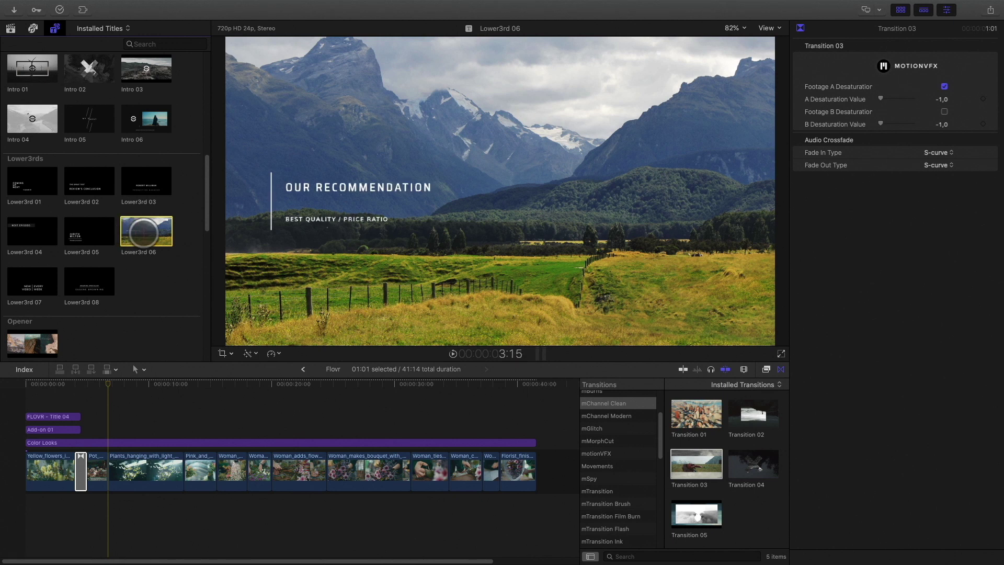
left_click_drag(143, 231, 181, 430)
left_click_drag(115, 387, 135, 388)
- Change the lower-third title to OUR COMMITMENTS, nudge the subtitle lines up and enlarge them
left_click(146, 425)
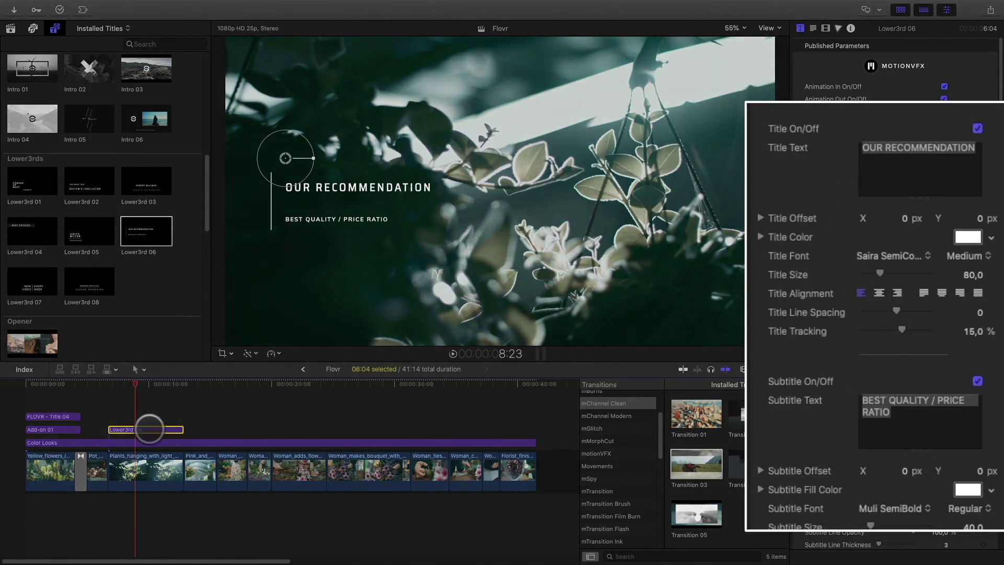
double_click(900, 225)
type("COM")
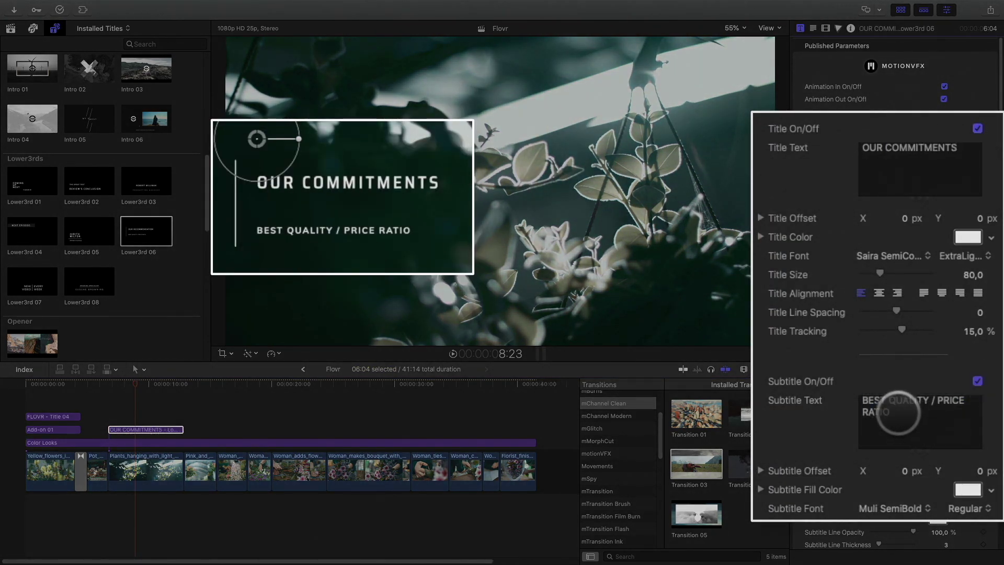
type("The freshest flowers")
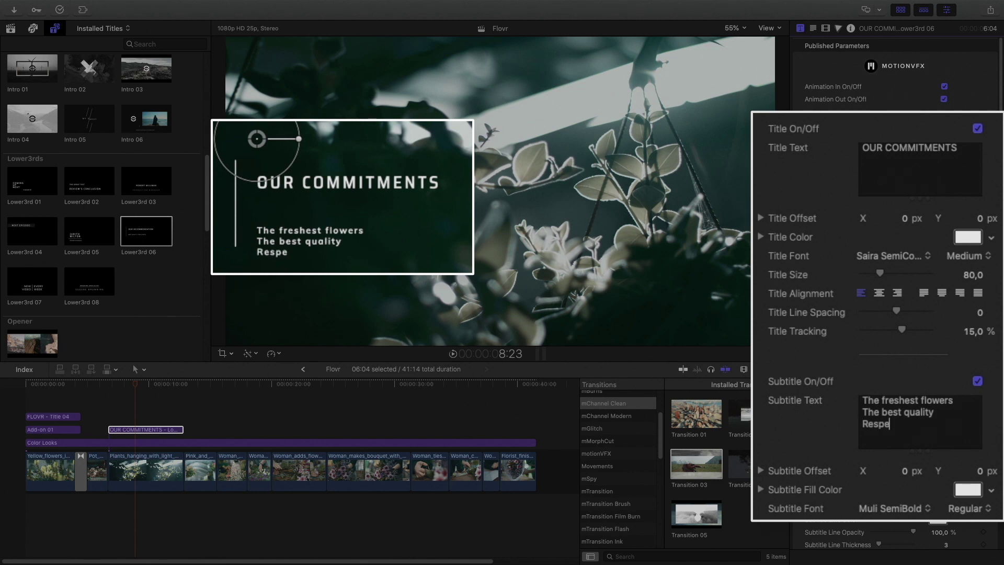
left_click(982, 469)
left_click_drag(981, 470, 980, 469)
left_click(970, 515)
left_click(967, 515)
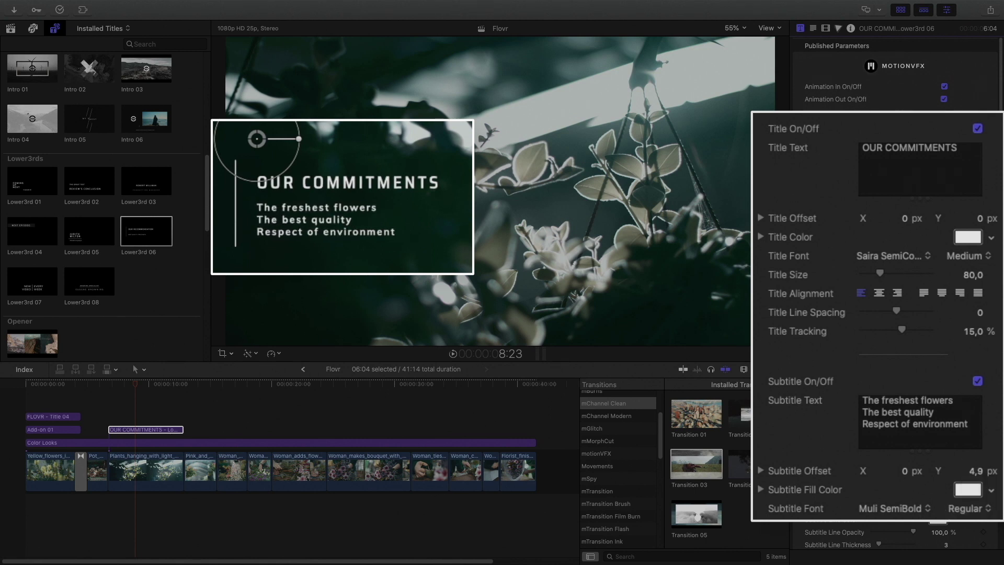
- Play the lower-third from 6:18, then trim the title clip to 5:02
left_click(111, 389)
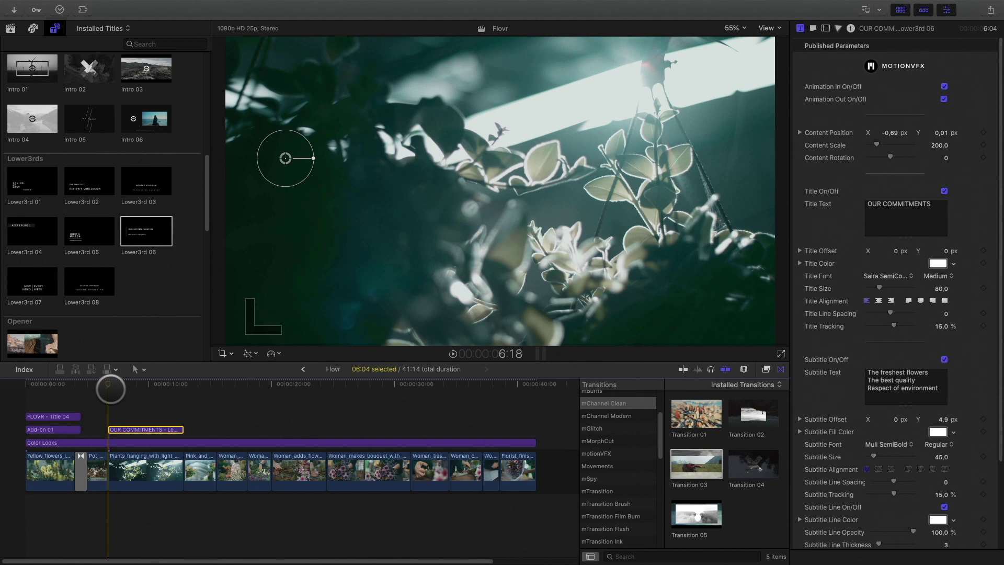
key("space")
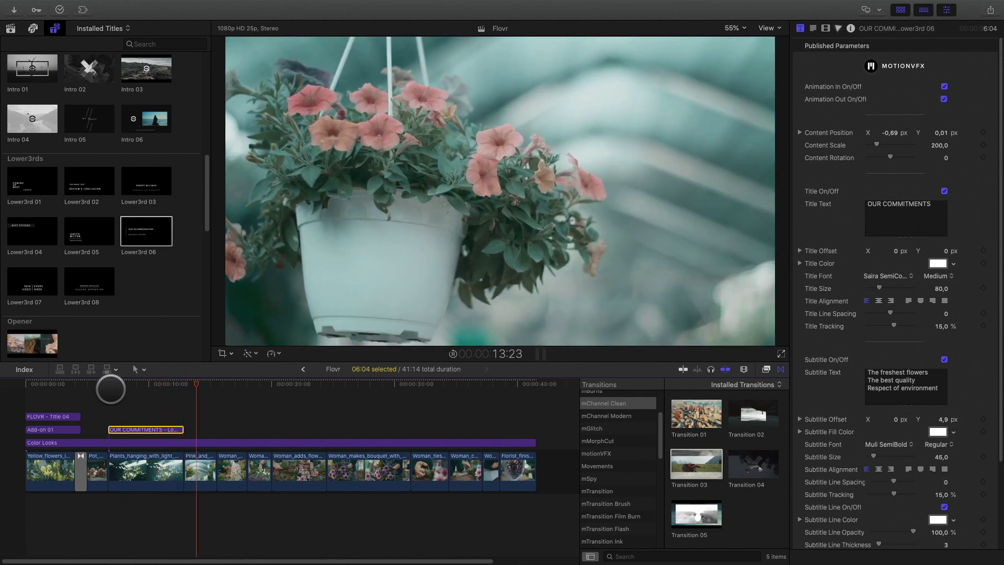
left_click(183, 384)
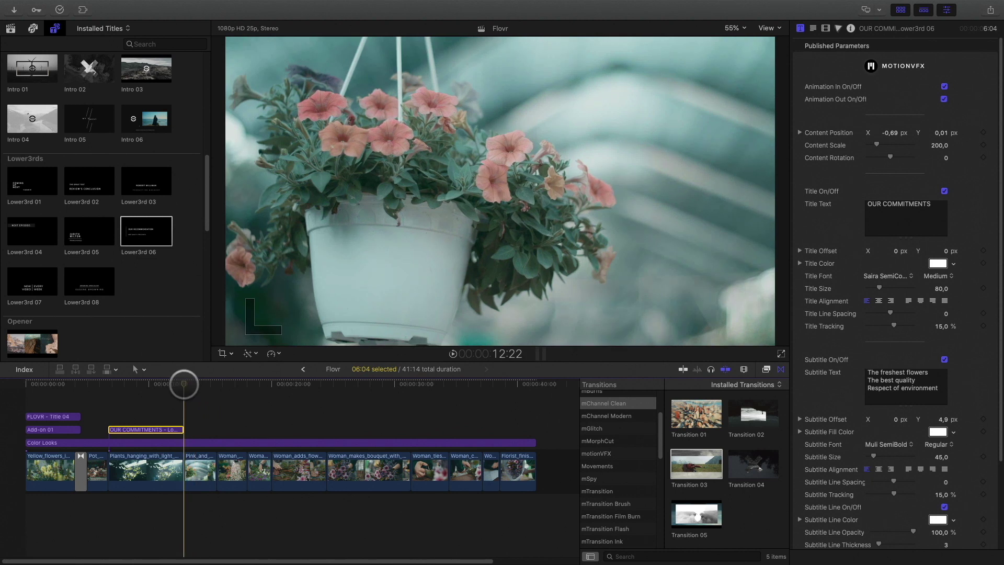
left_click_drag(182, 430, 168, 428)
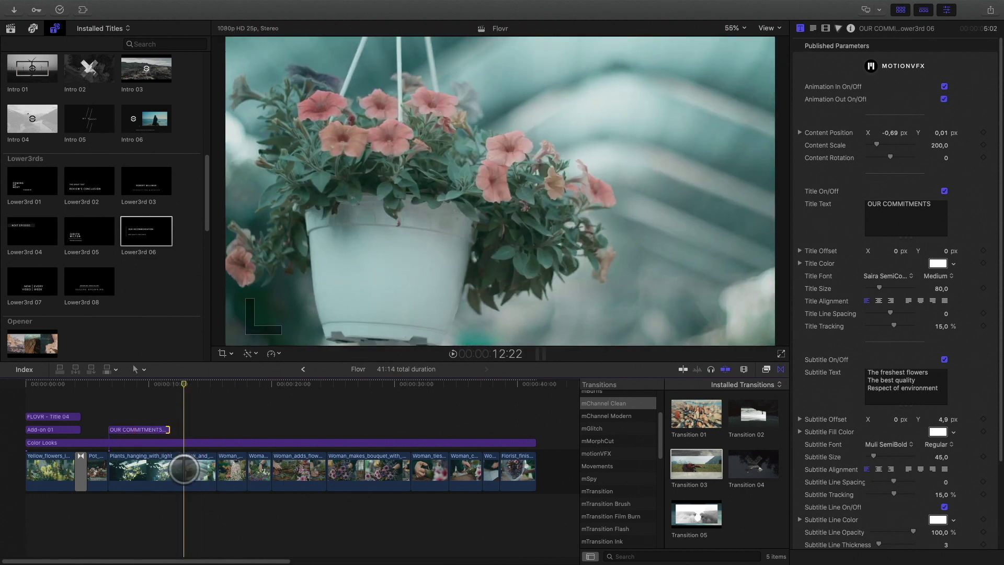
- Place the zoom-blur Transition 01 at the edit after Plants_hanging and review it
left_click(178, 470)
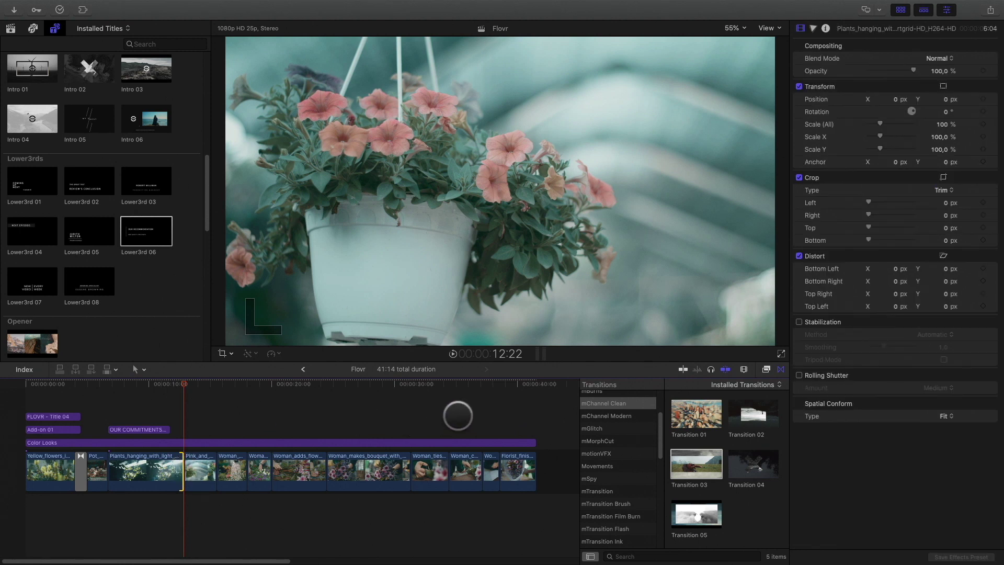
left_click(697, 433)
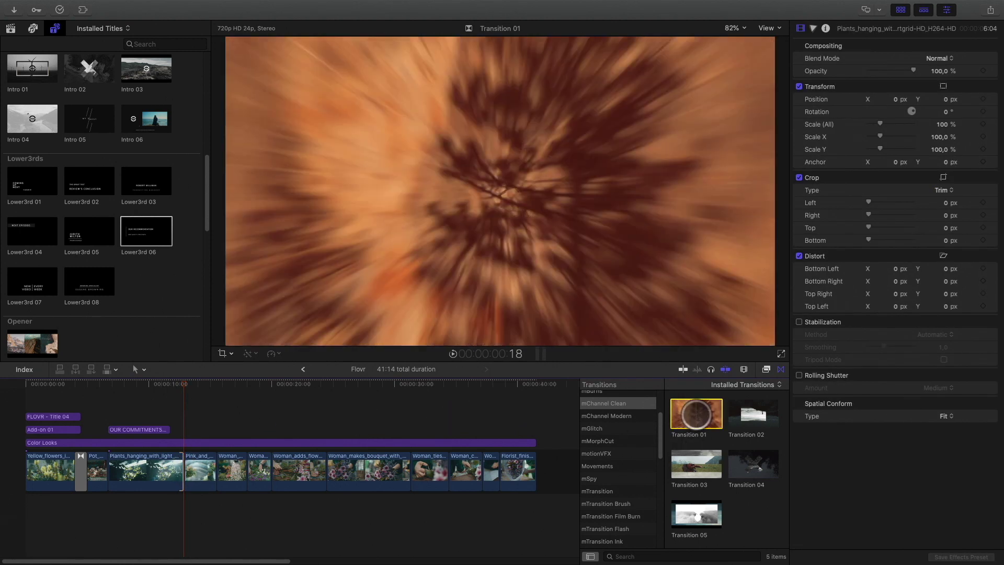
left_click_drag(697, 433, 181, 466)
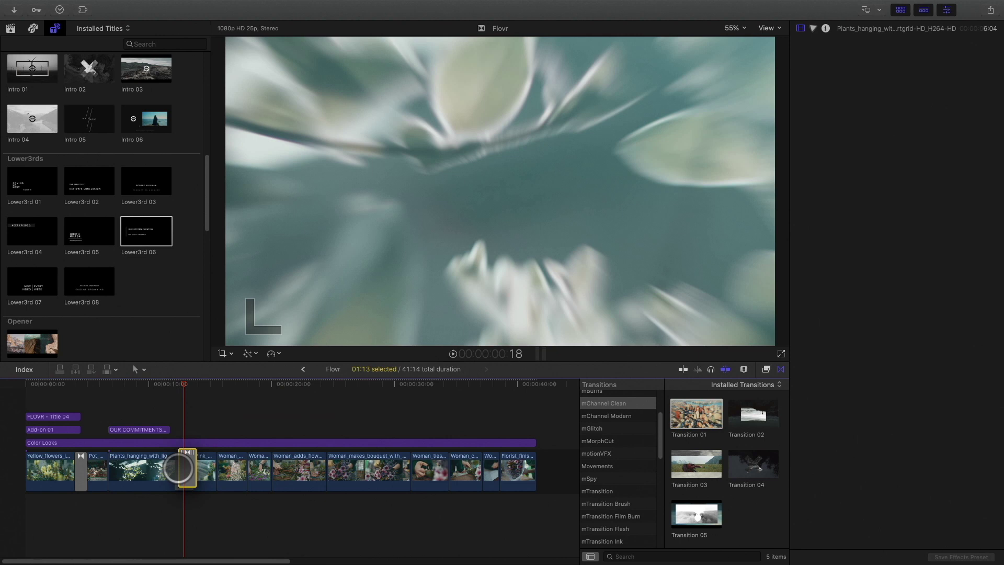
left_click_drag(180, 381, 111, 393)
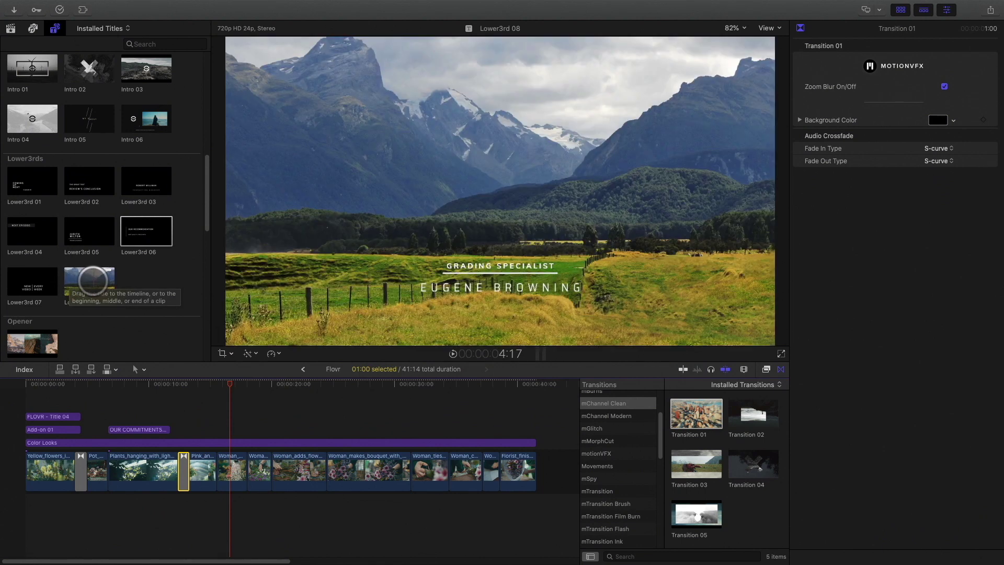
- Place a Lower3rd 08 title over the watering-plants shot, trim it to 2:13, and edit its subtitle
left_click_drag(90, 281, 233, 419)
left_click_drag(322, 430, 258, 430)
key("super+equal")
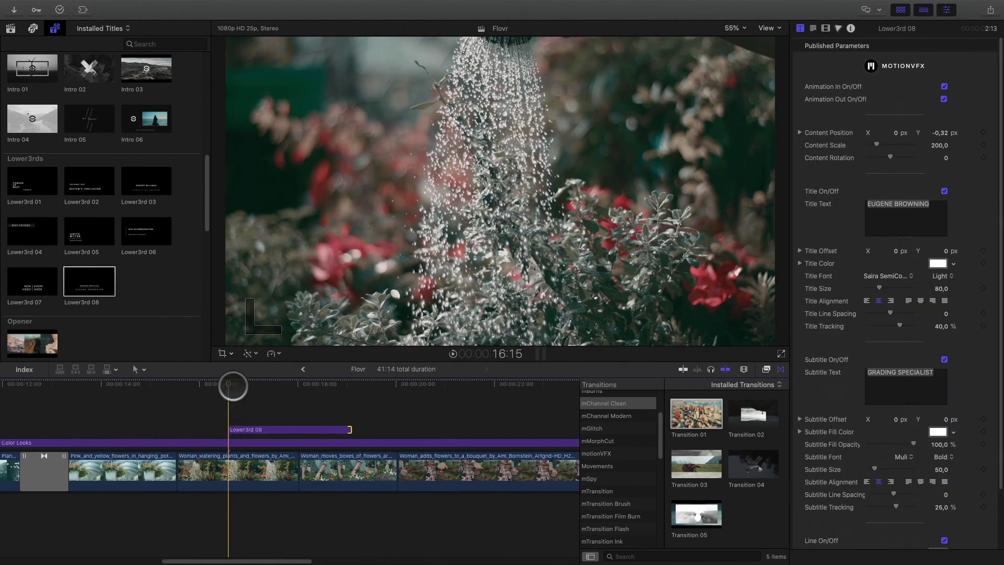
left_click(262, 430)
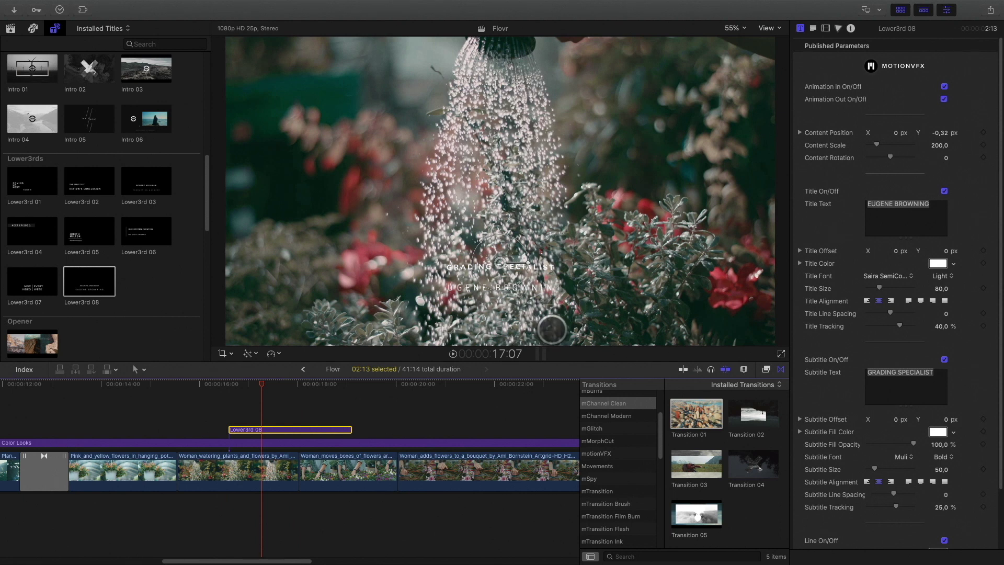
double_click(489, 265)
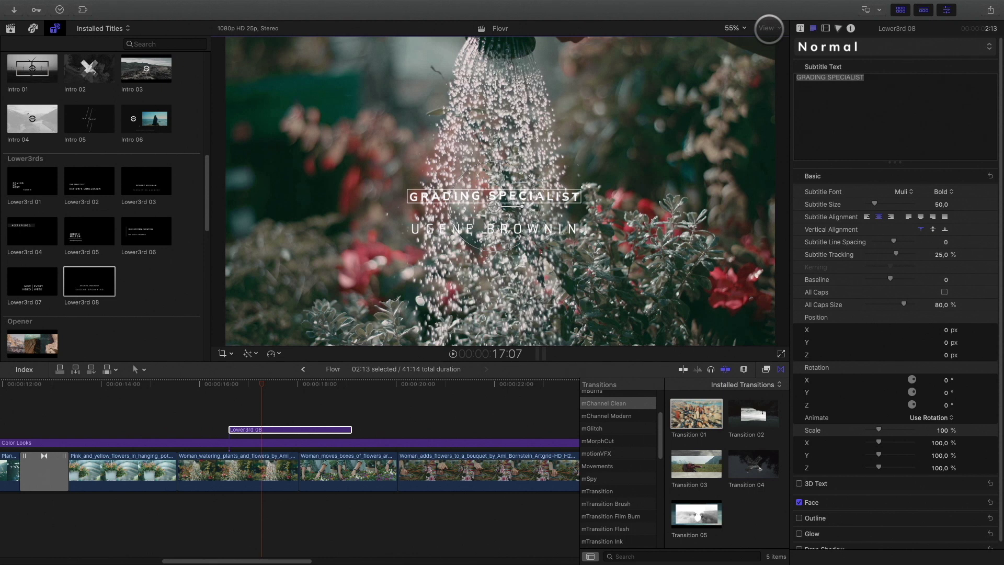
- Show the horizon guides and nudge the GRADING SPECIALIST lower-third onto the frame centre
left_click(768, 28)
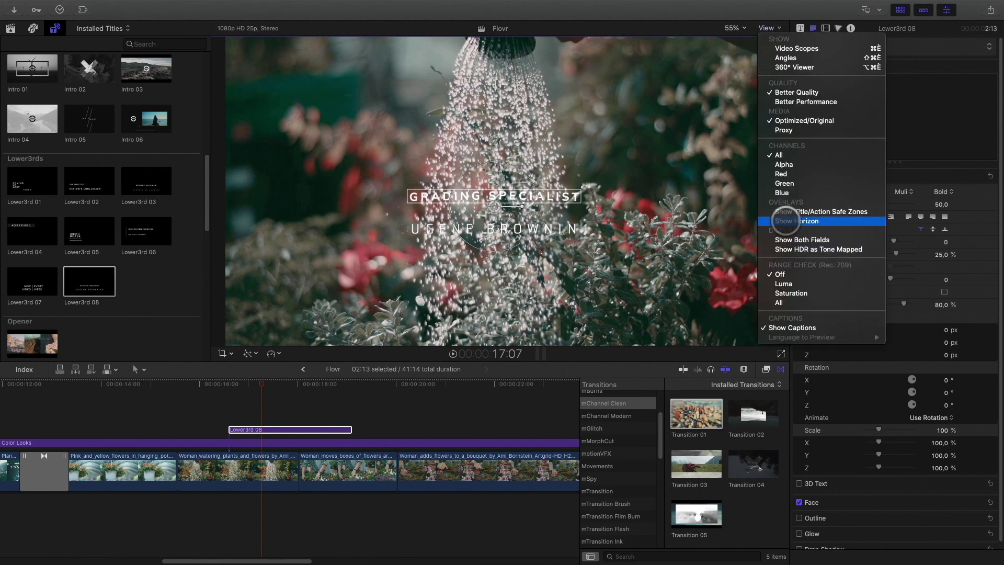
left_click(786, 220)
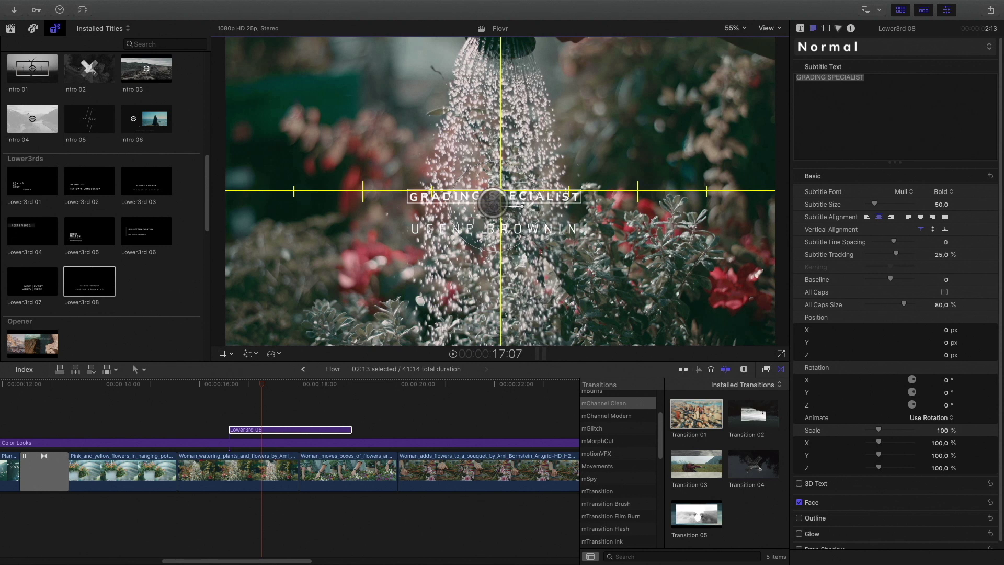
left_click_drag(264, 384, 302, 384)
left_click_drag(496, 185, 500, 185)
- Hide the horizon guides again and park the playhead at 18:06
mouse_move(332, 383)
left_mouse_down()
mouse_move(284, 382)
mouse_move(314, 383)
left_mouse_up()
left_click(767, 28)
left_click(796, 221)
left_click(311, 384)
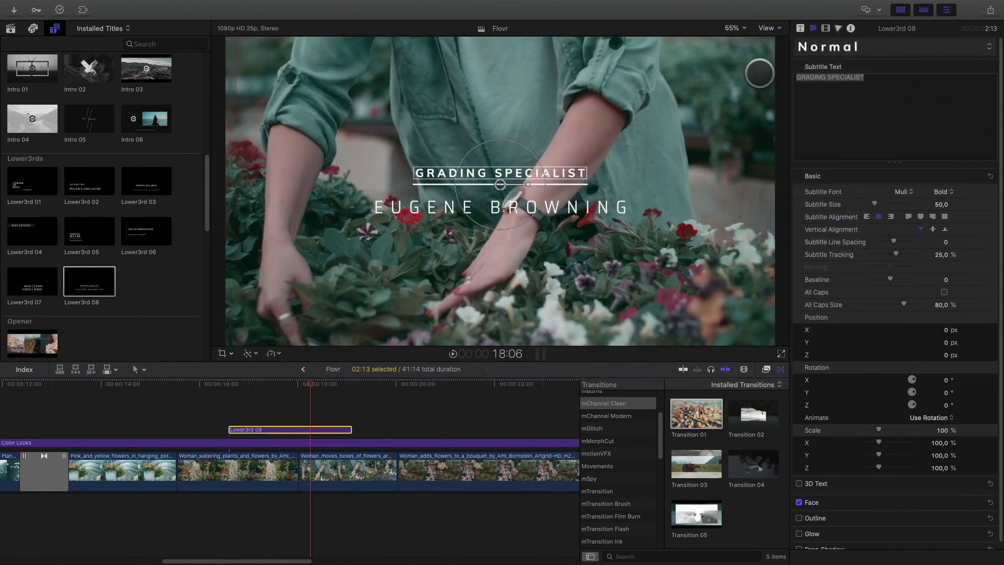
- Set the title text to THE MAJESTIC and subtitle to BOUQUET OF THE WEEK, then preview it
left_click(800, 28)
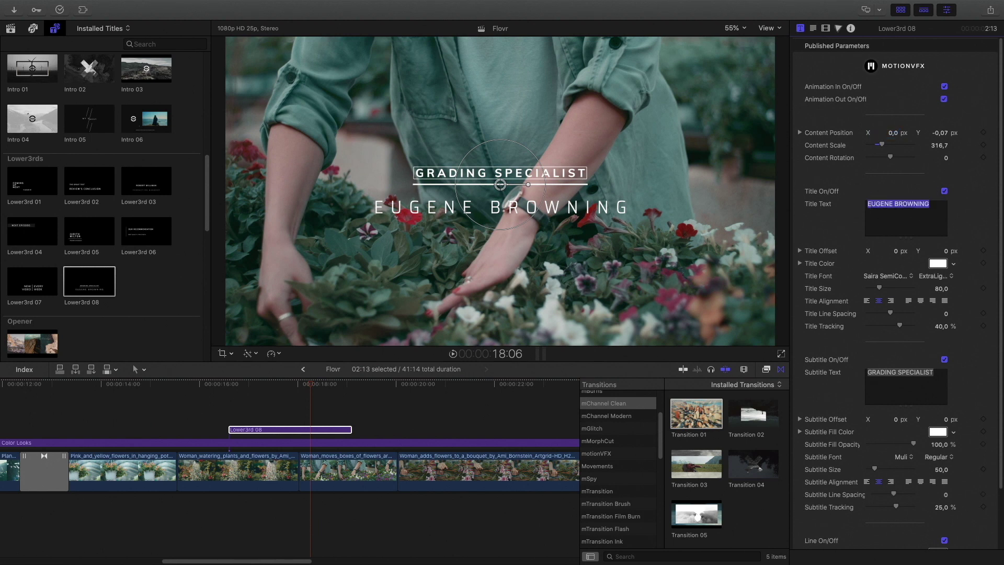
type("THE MAJESTIC")
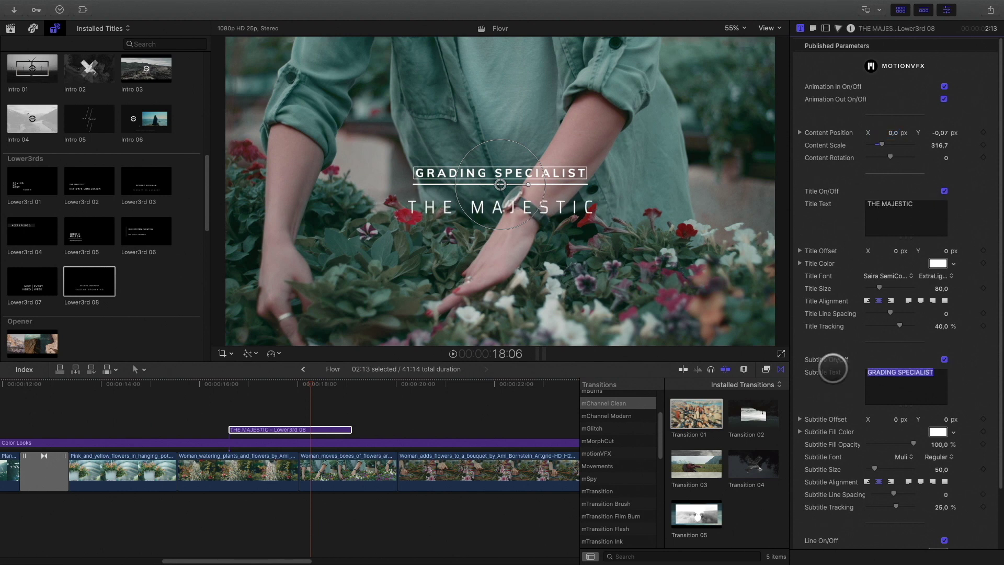
type("BOUQUET OF THE WEEK")
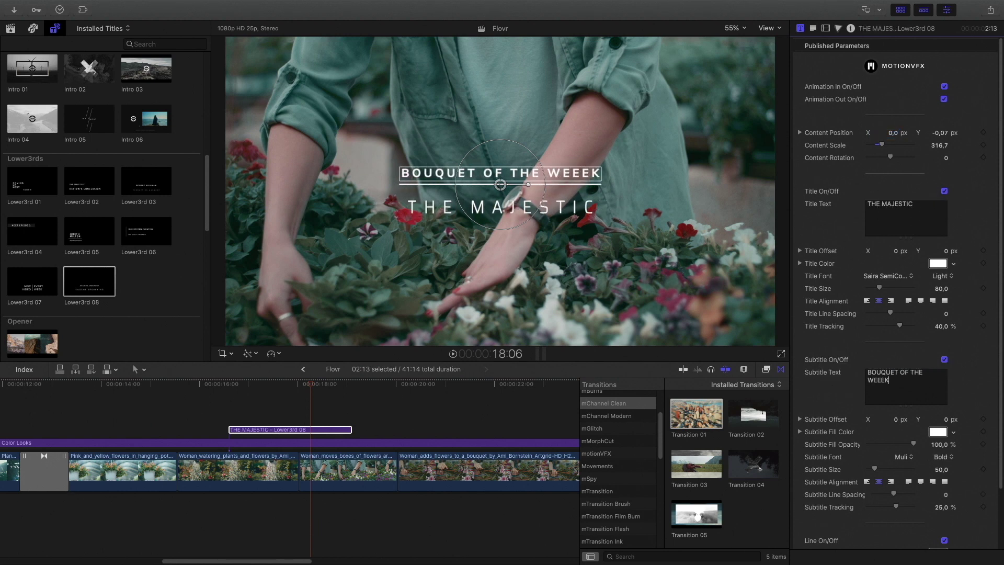
left_click_drag(315, 381, 264, 393)
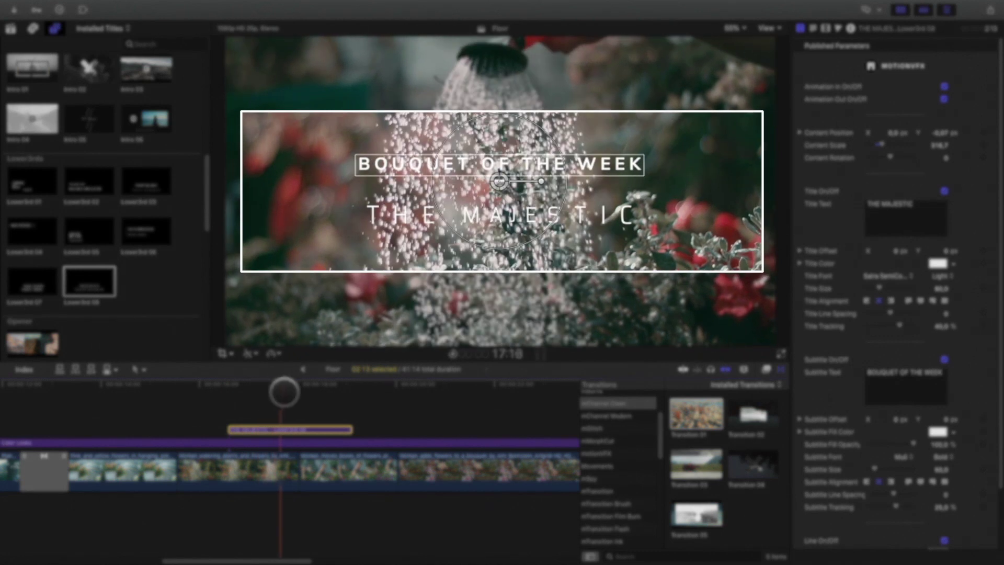
mouse_move(287, 393)
left_mouse_down()
mouse_move(296, 393)
mouse_move(278, 392)
left_mouse_up()
scroll(166, 283, "up", 4)
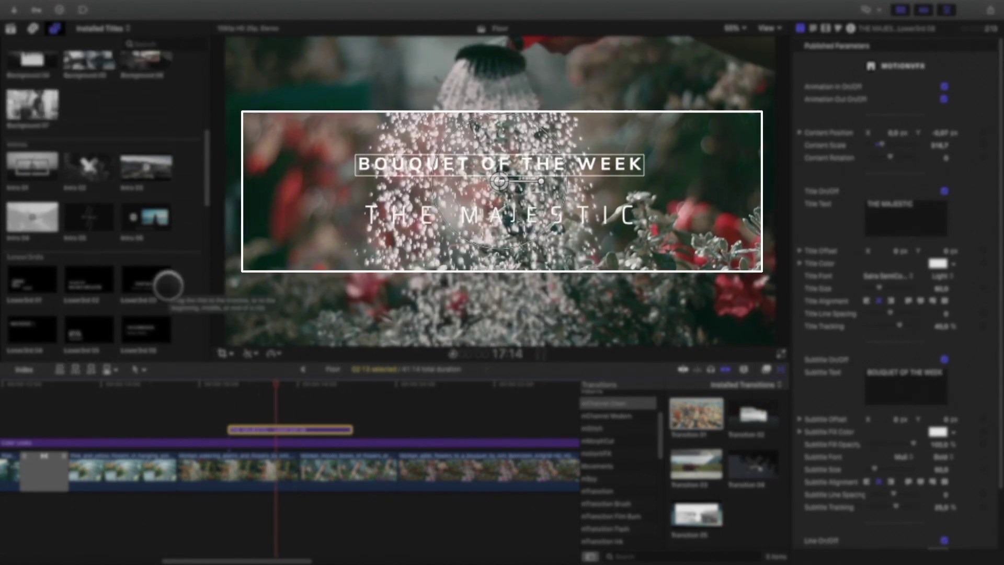
- Connect Background 04 under the BOUQUET OF THE WEEK title and trim it to 3:18
scroll(167, 285, "up", 6)
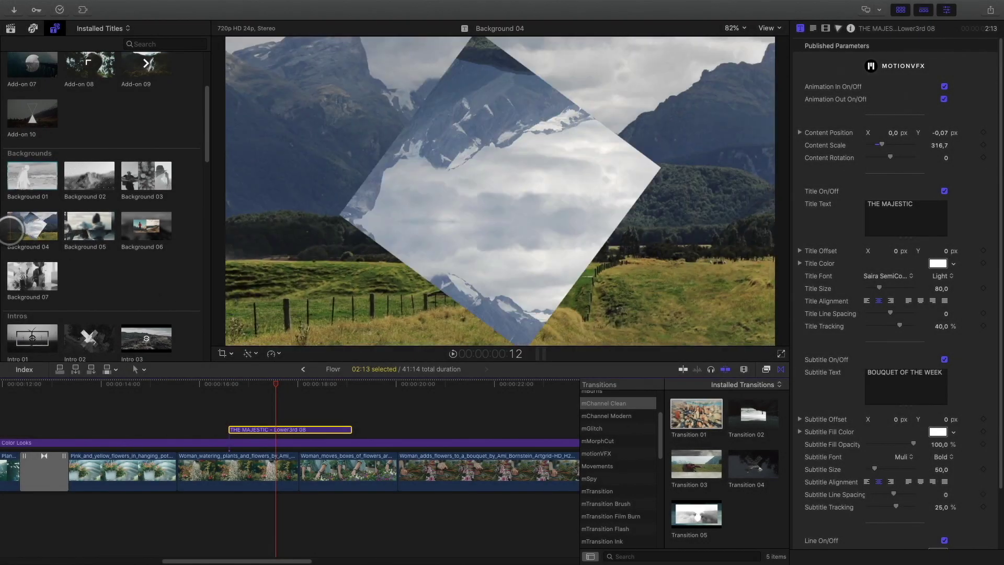
left_click(32, 228)
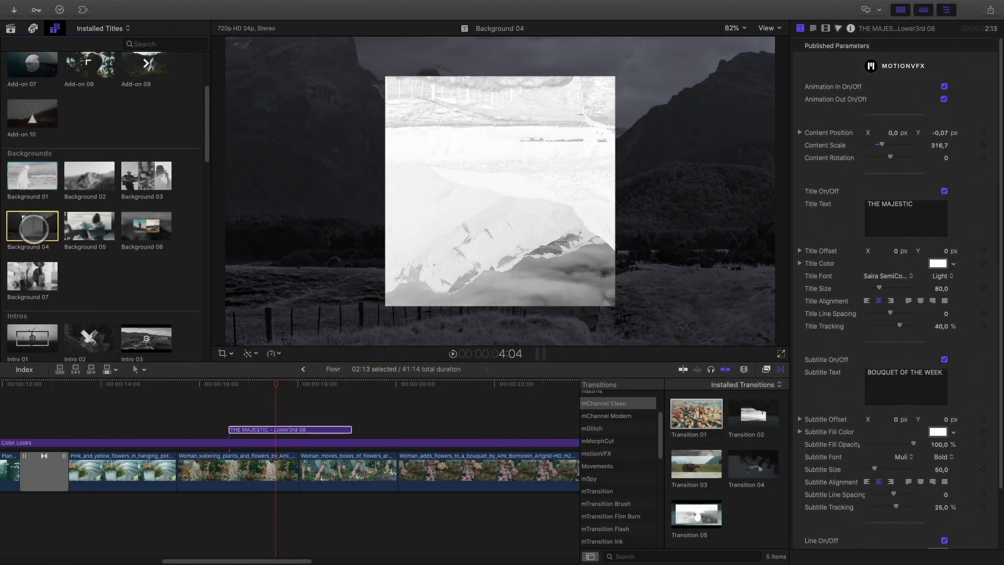
left_click_drag(32, 224, 195, 430)
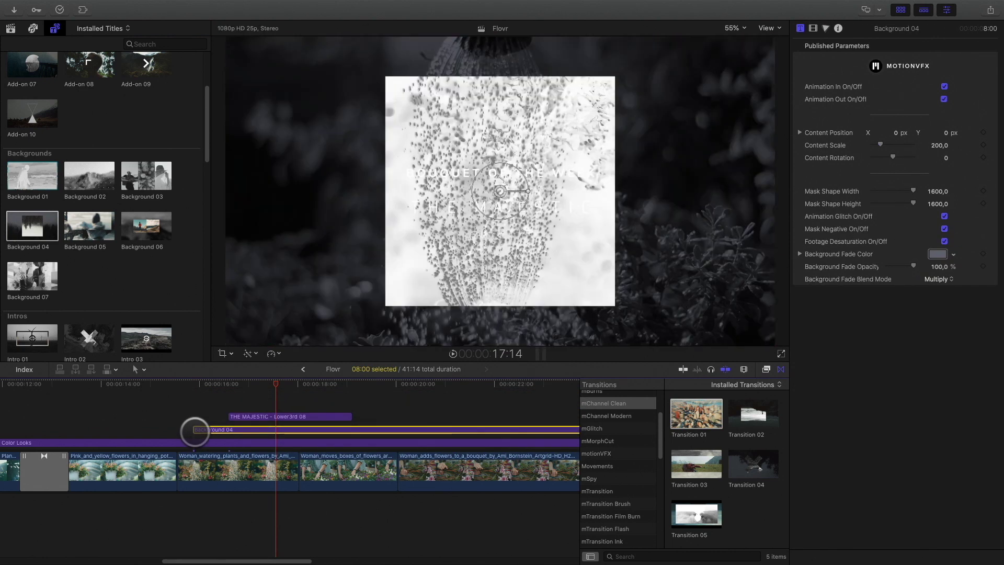
key("super+minus")
left_click_drag(429, 429, 325, 435)
- Play back the title with its backdrop, then lower Background 04's mask height to 1000
left_click(234, 383)
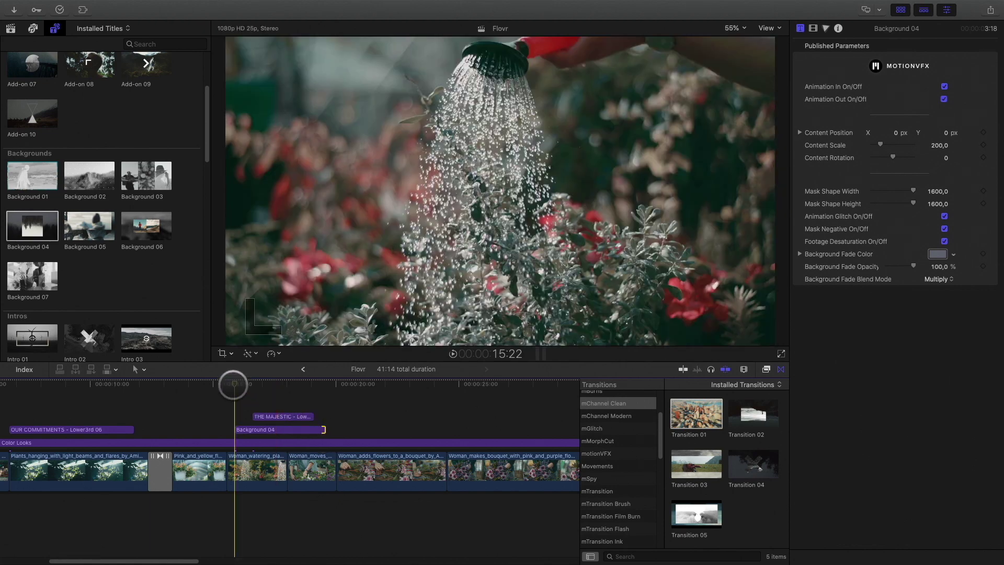
key("space")
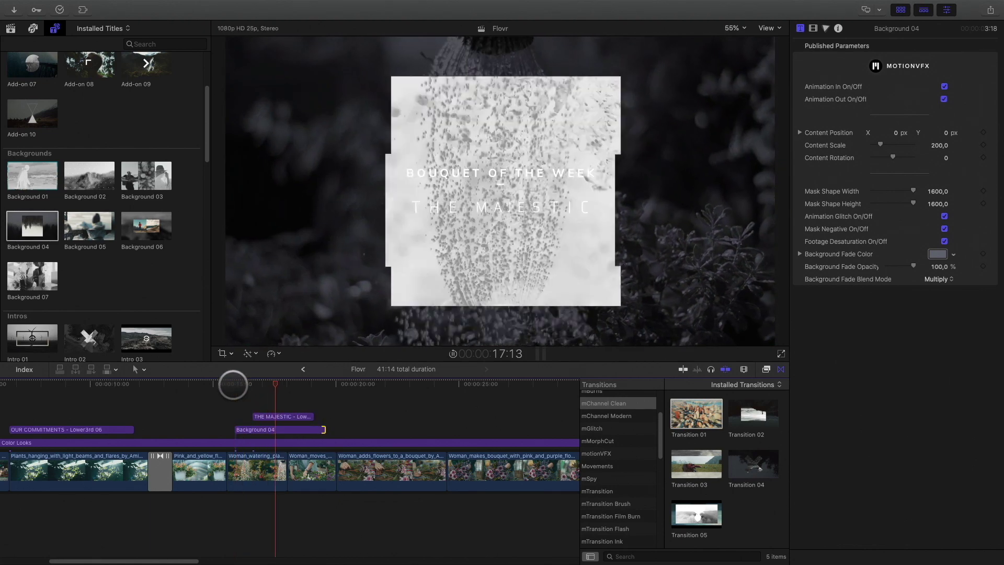
left_click(289, 432)
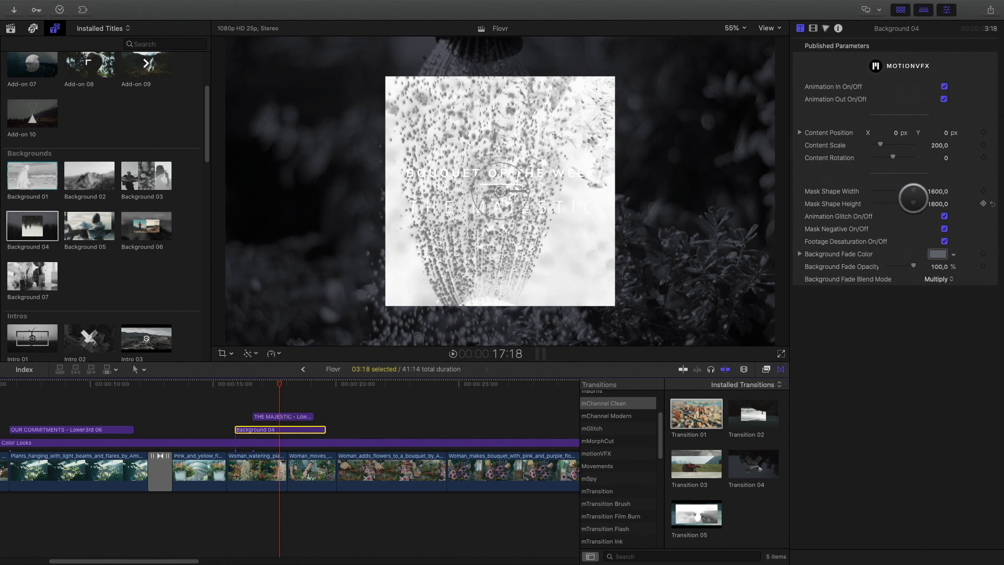
left_click_drag(915, 204, 941, 190)
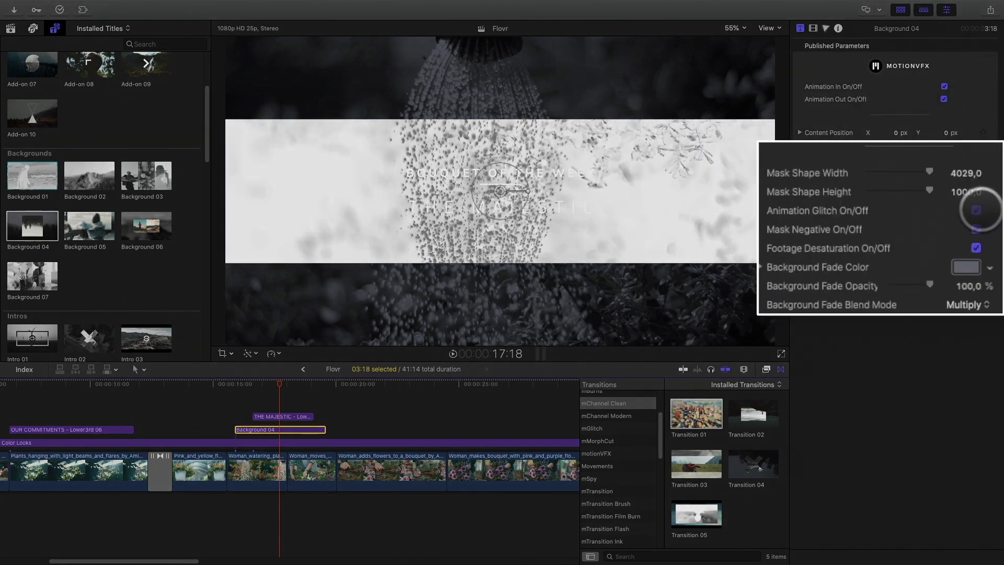
- Show the Background 04 band in colour and replay the title animation to review it
left_click(944, 228)
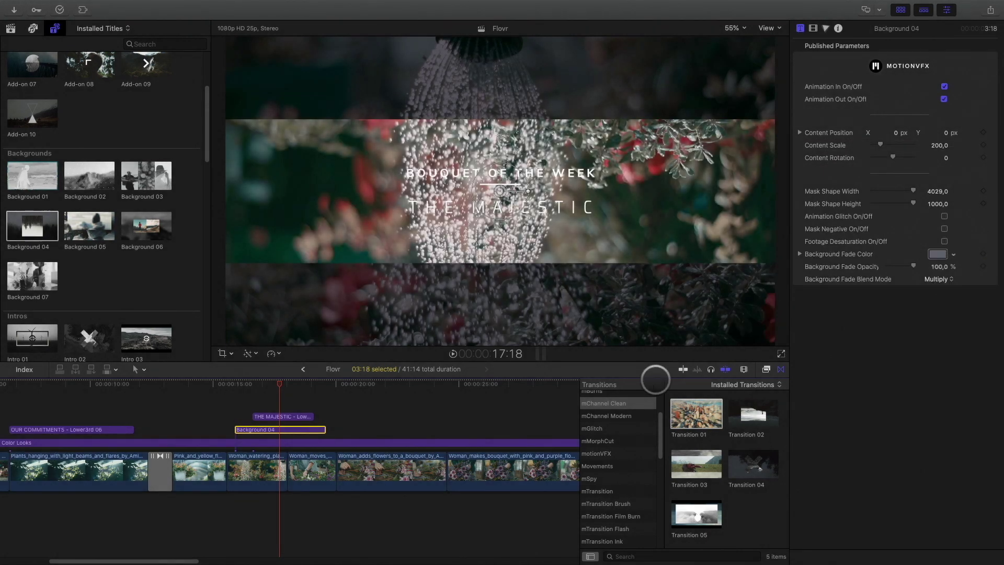
left_click_drag(280, 384, 223, 396)
key("space")
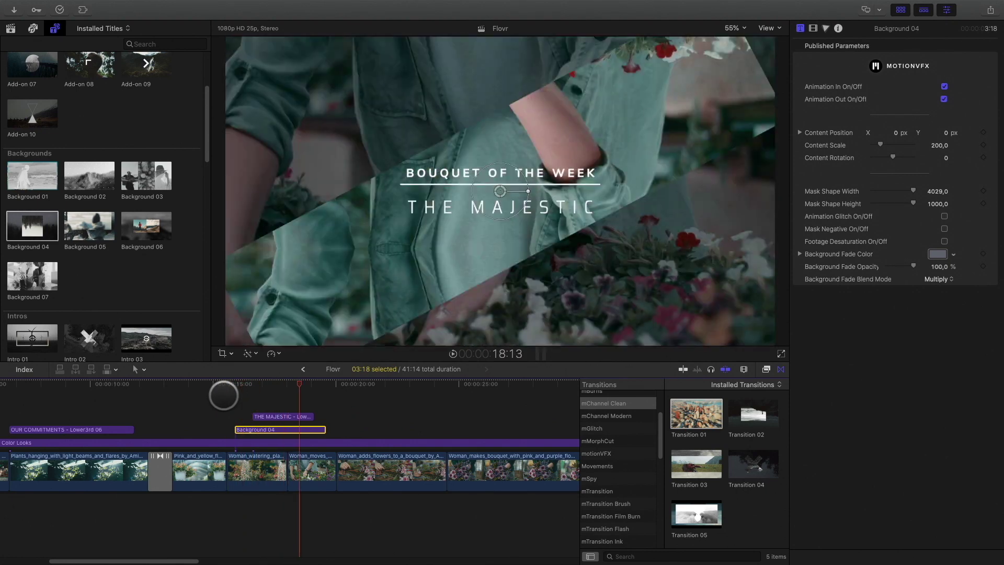
left_click_drag(298, 384, 269, 383)
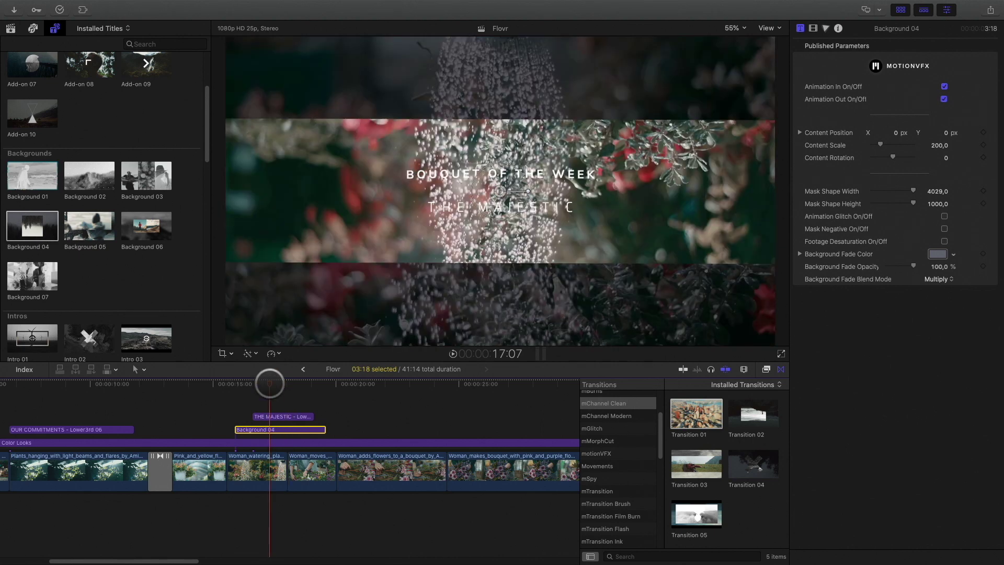
left_click(91, 175)
- Add Background 02 under Background 04, trimmed to 3:18, with dots radius 0 and clone desaturation off
left_click_drag(89, 175, 237, 433)
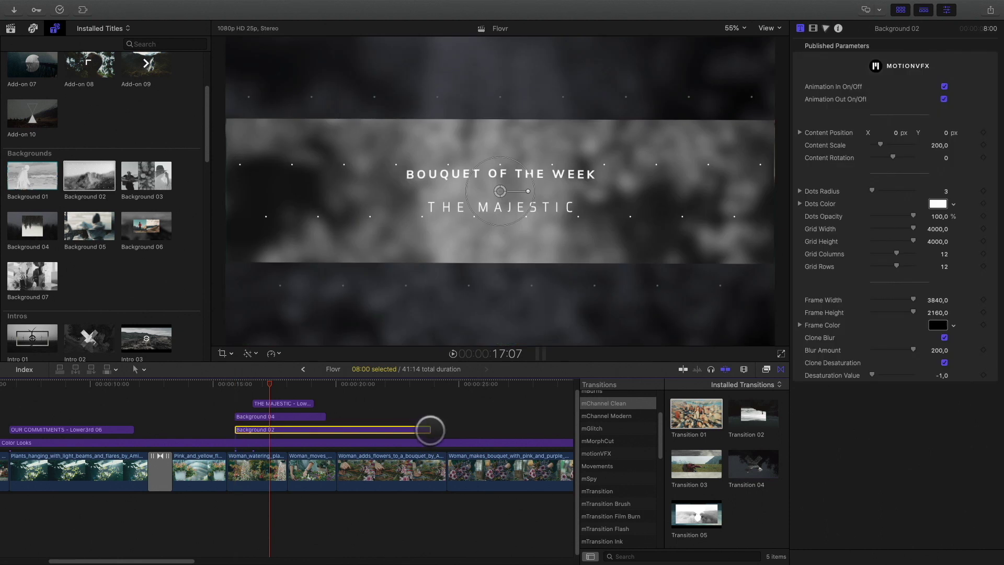
left_click_drag(429, 429, 326, 423)
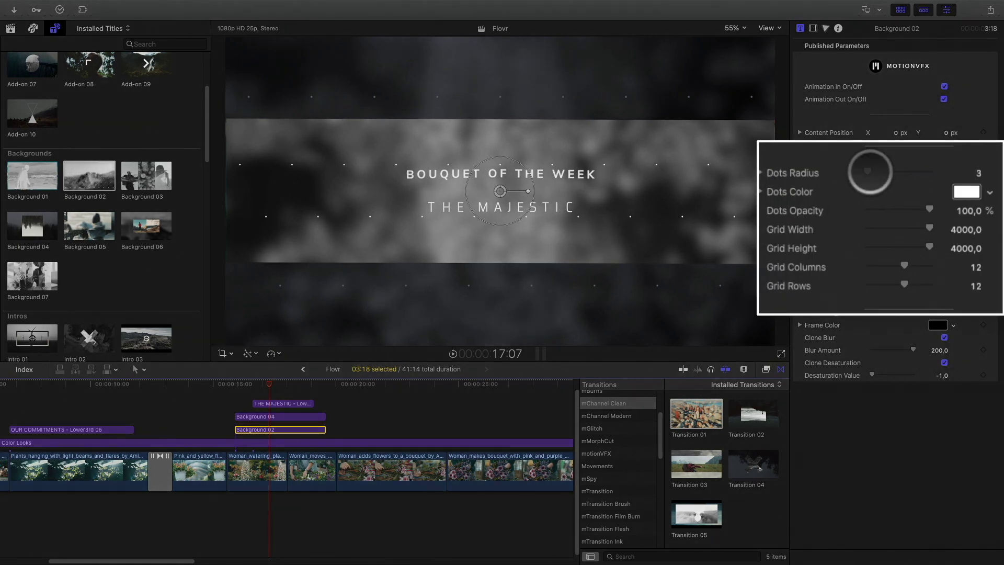
left_click_drag(870, 191, 859, 191)
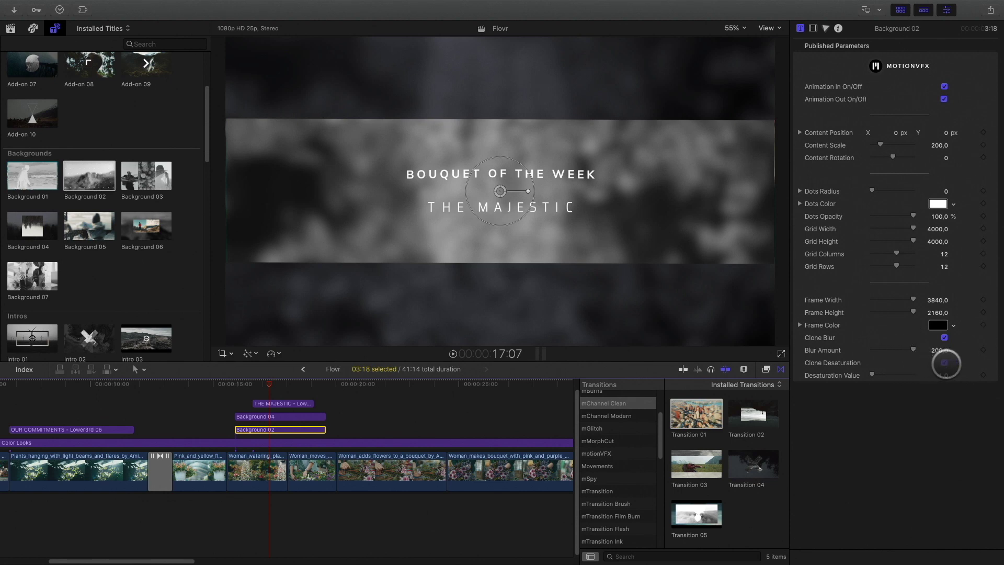
left_click(944, 362)
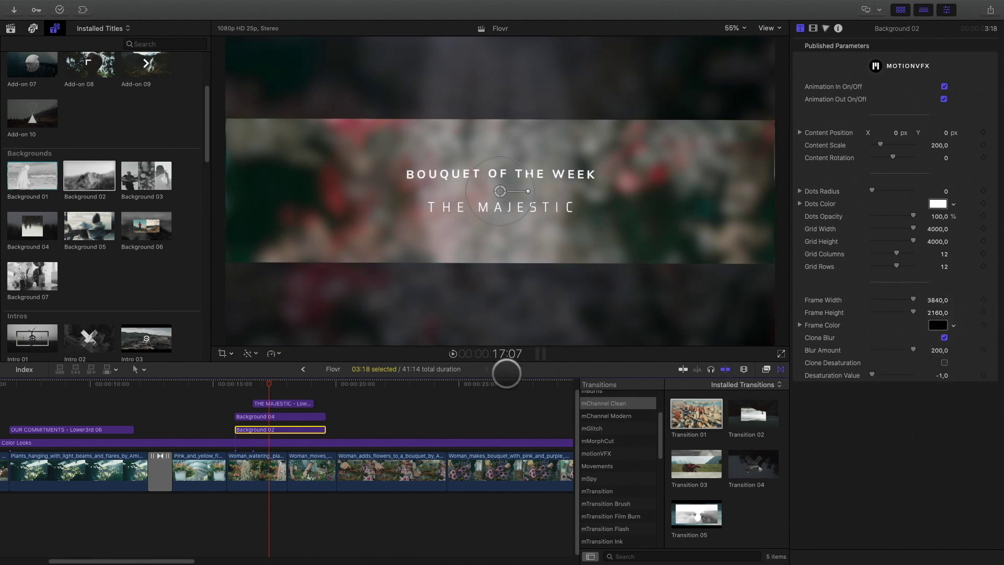
left_click_drag(267, 382, 223, 386)
key("space")
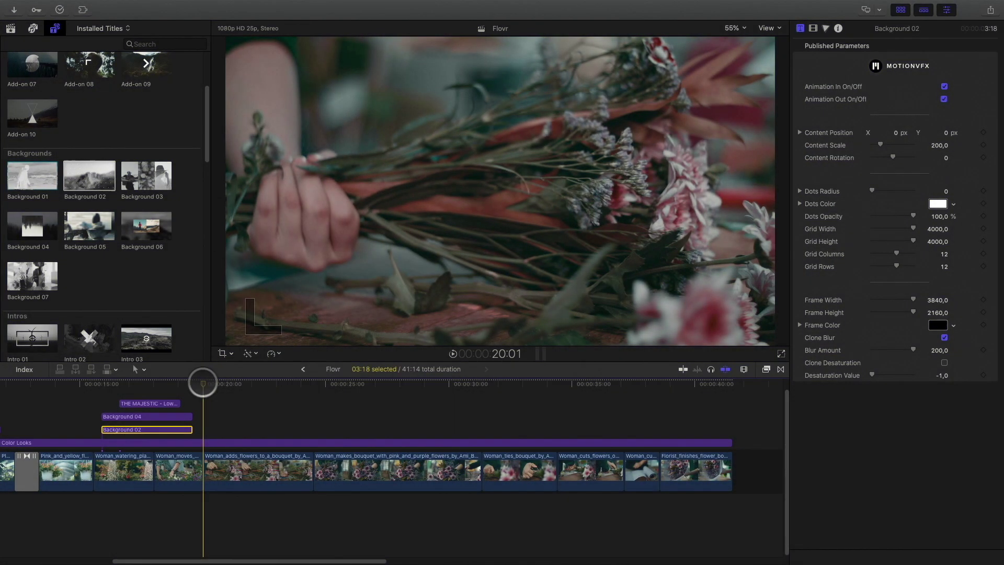
- Add a Letterbox overlay at 20:00, extend it 21:13 to the project end, and play it back
mouse_move(202, 382)
left_mouse_down()
mouse_move(280, 380)
mouse_move(203, 392)
left_mouse_up()
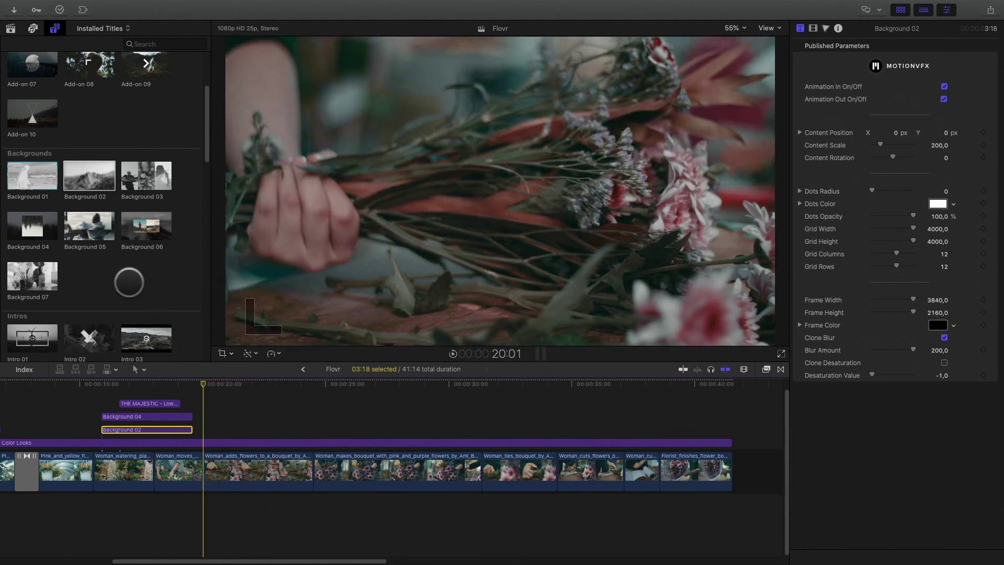
scroll(128, 282, "down", 15)
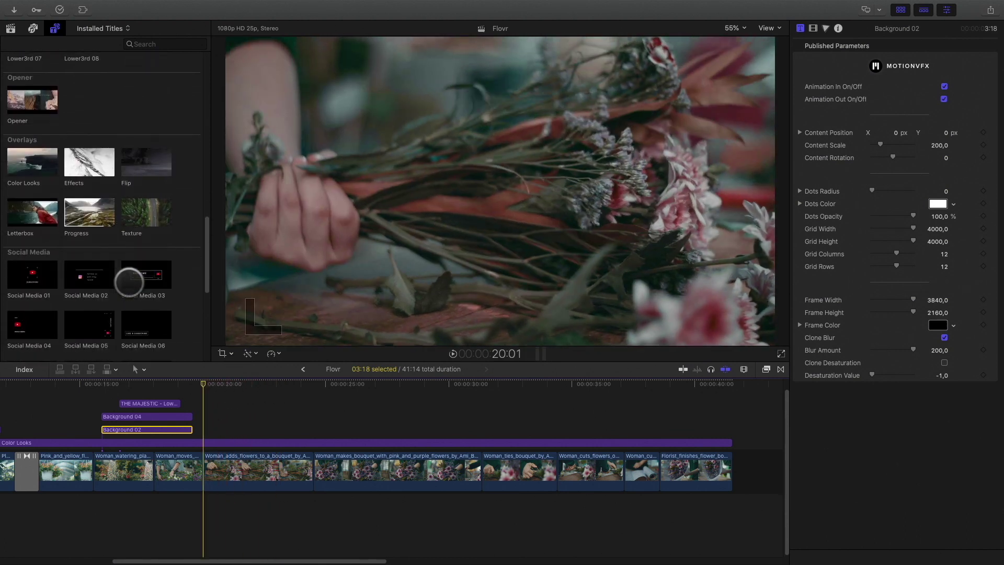
left_click_drag(31, 207, 205, 422)
left_click_drag(396, 422, 727, 421)
key("space")
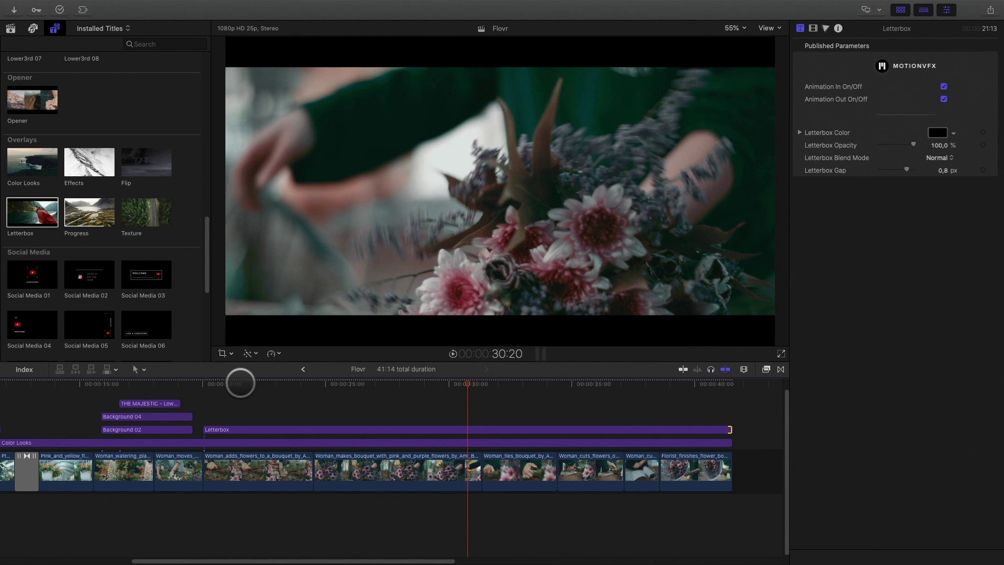
- Set the Woman_makes_bouquet clip's Transform Position Y to 101,7 px
left_click(374, 403)
left_click(393, 474)
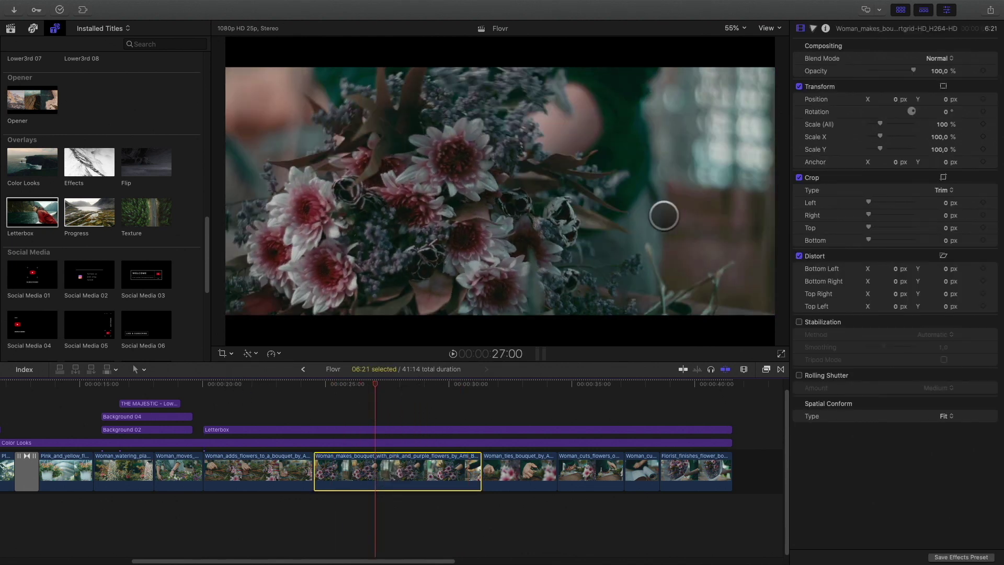
left_click(947, 100)
left_click_drag(947, 99, 967, 97)
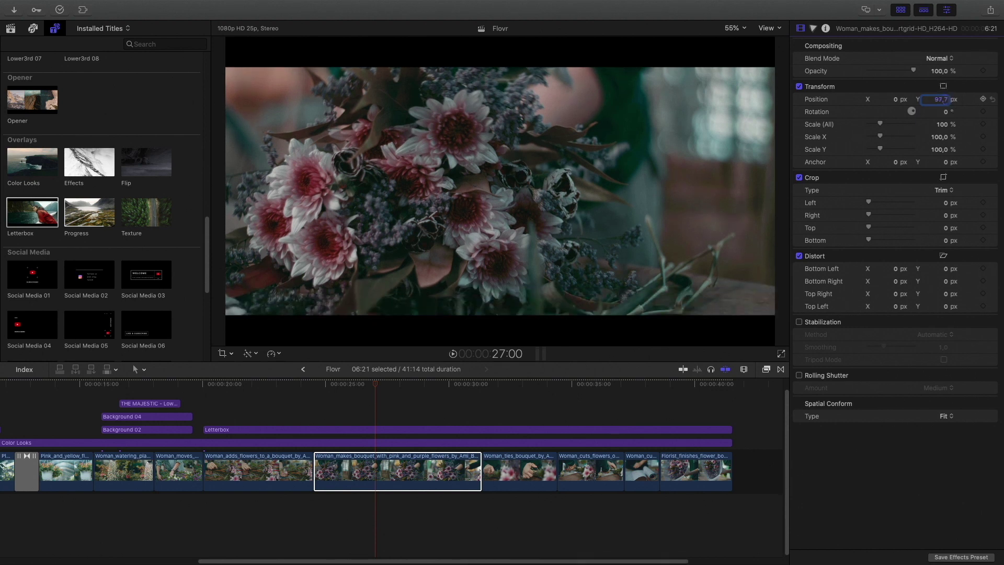
left_click_drag(375, 384, 557, 417)
- Add Social Media 04 at 34:11, trimmed to 7:03 so it ends with the project, and select it
scroll(88, 196, "down", 4)
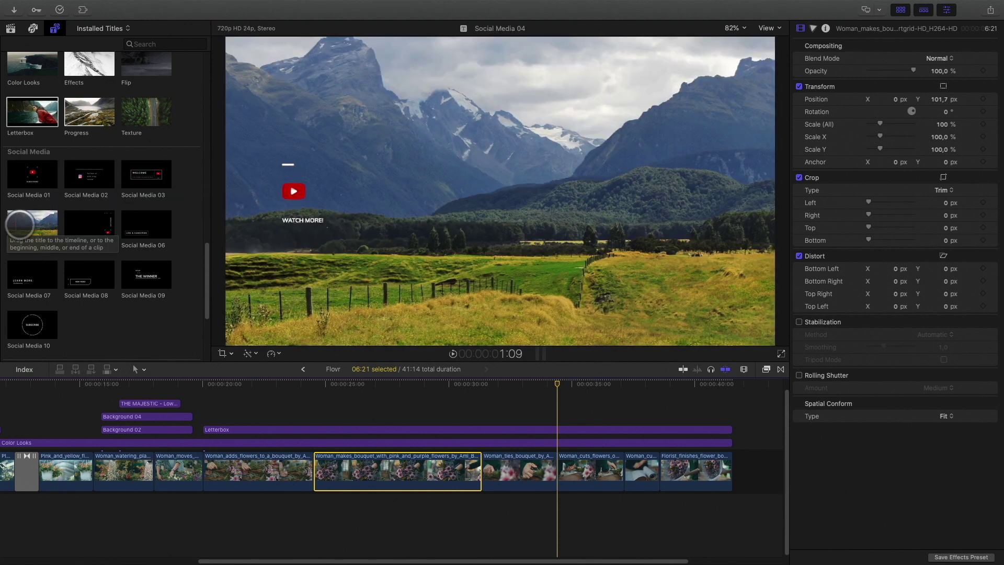
left_click_drag(22, 224, 560, 410)
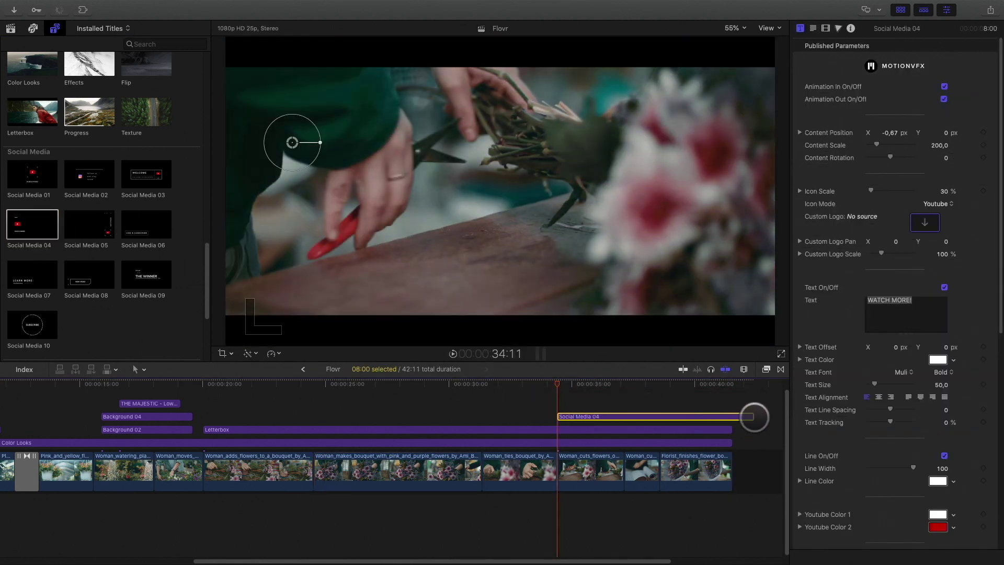
left_click_drag(751, 415, 730, 416)
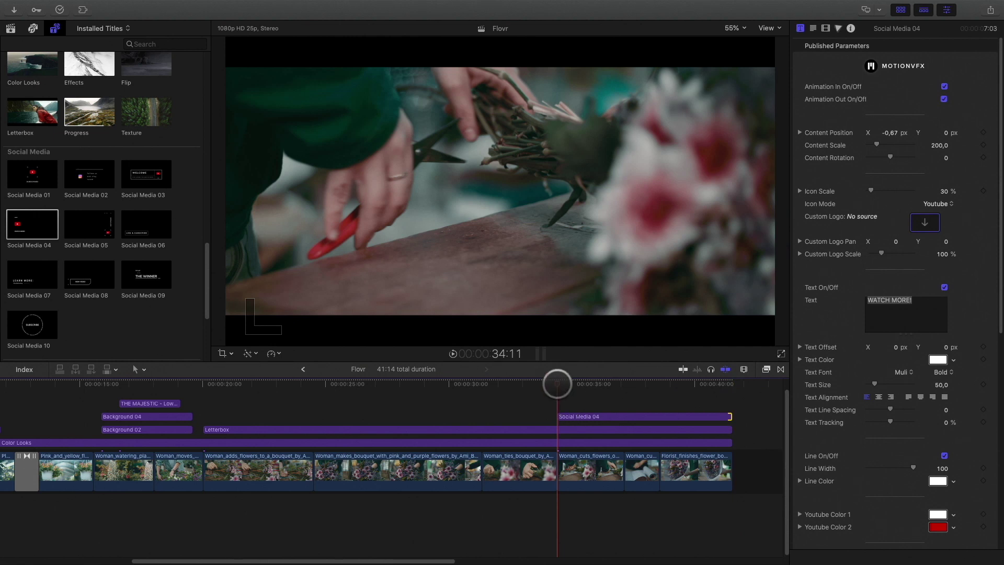
left_click_drag(558, 384, 621, 380)
left_click(623, 418)
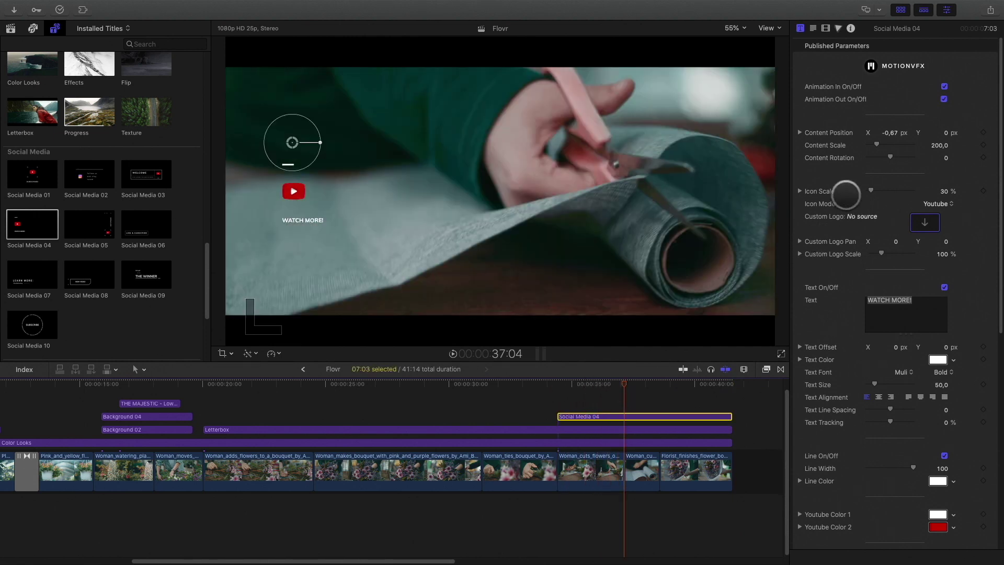
- Cycle the end card icon through Vimeo, Twitch and Patreon before settling on Instagram
left_click(939, 204)
left_click(934, 211)
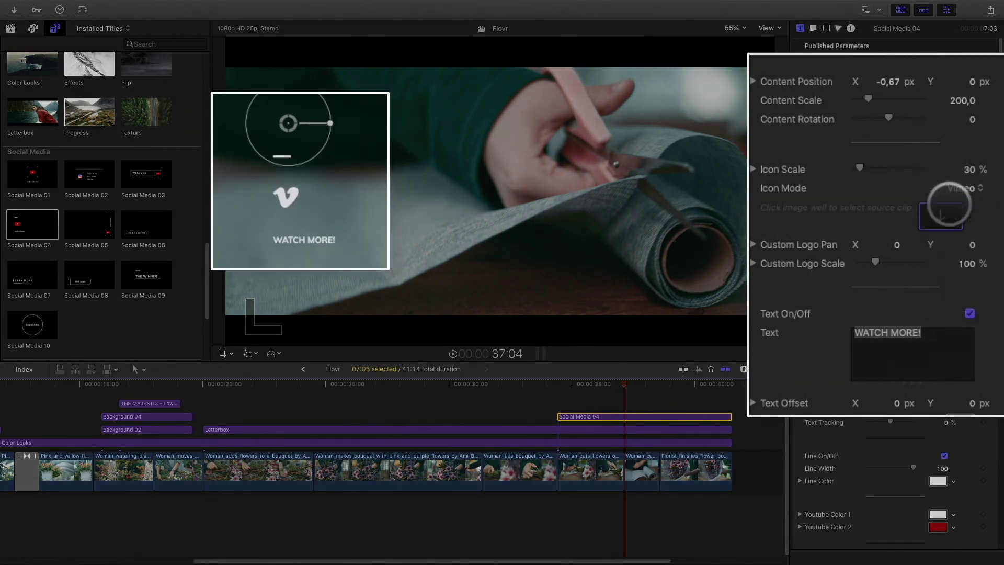
left_click(957, 191)
left_click(960, 217)
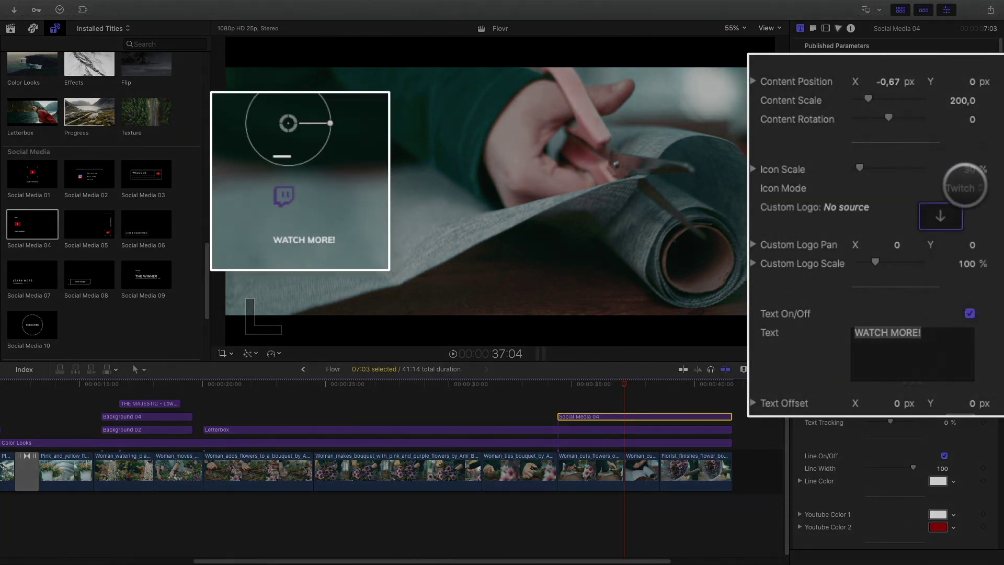
left_click(964, 189)
left_click(962, 216)
left_click(961, 189)
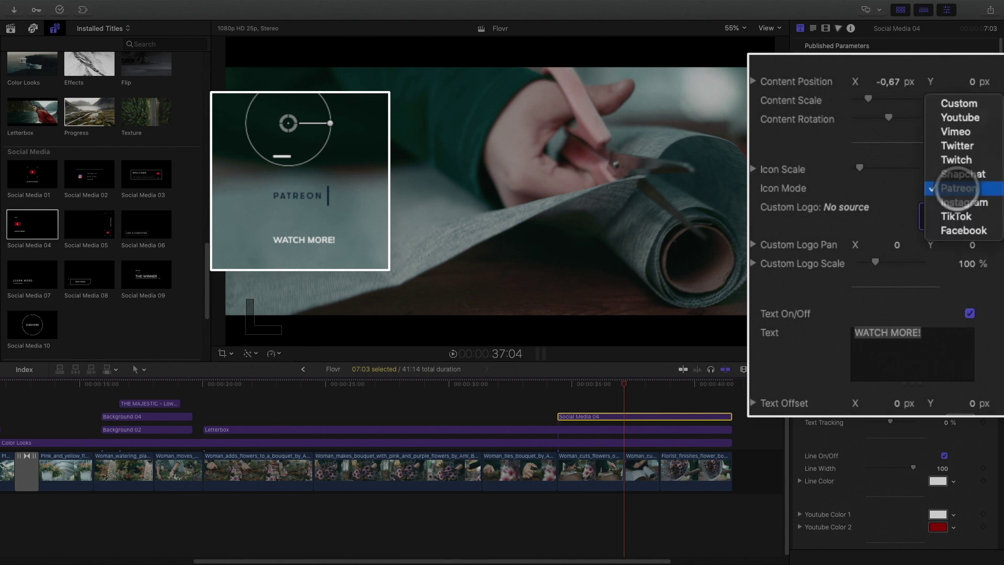
left_click(962, 203)
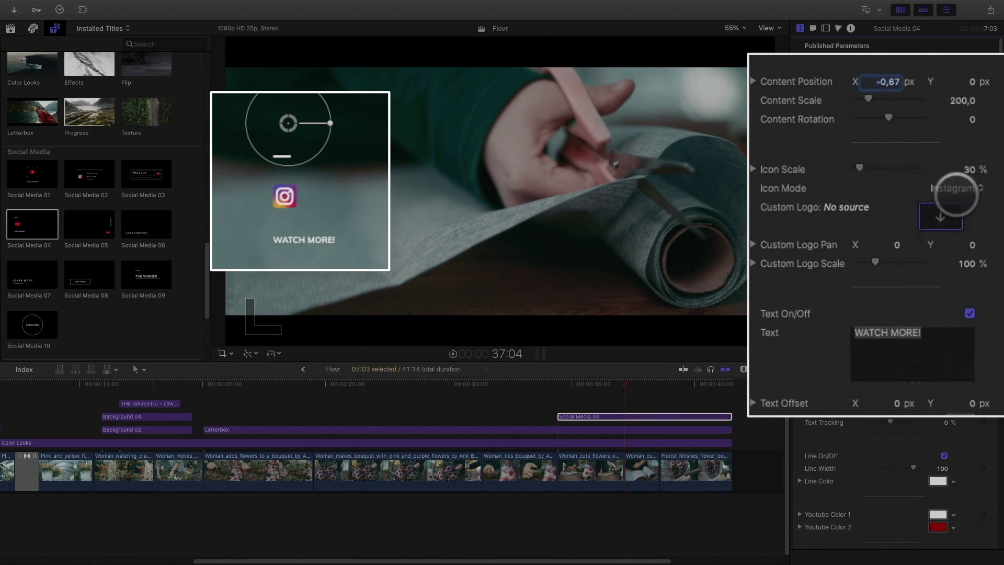
- Keep the Instagram icon and enlarge it to 53%
left_click(948, 190)
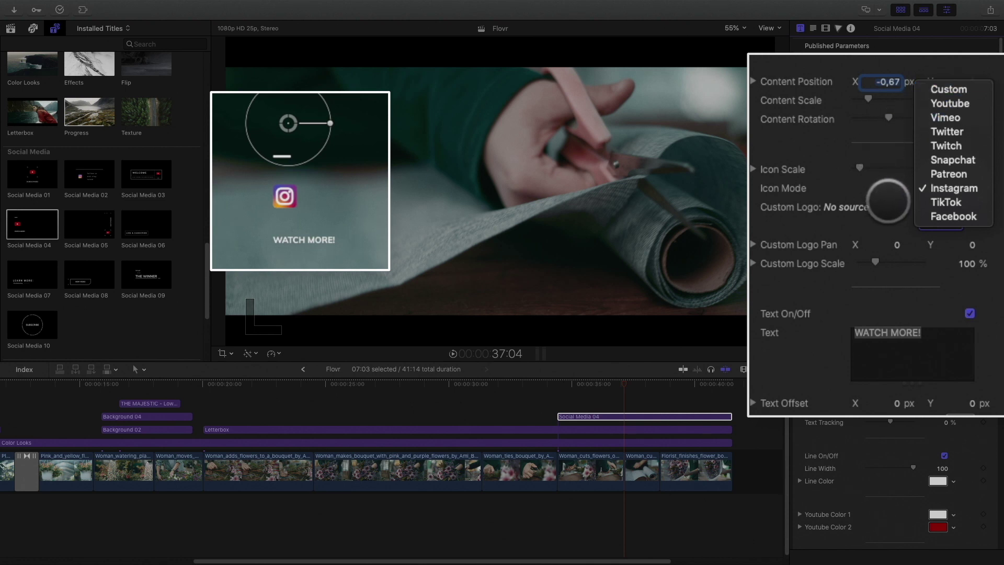
left_click(889, 198)
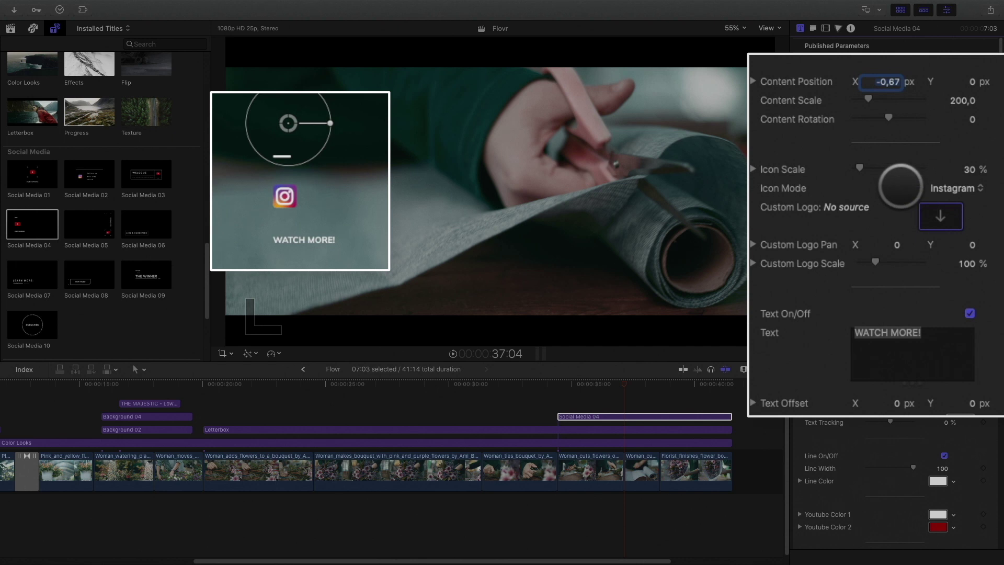
left_click_drag(859, 167, 862, 167)
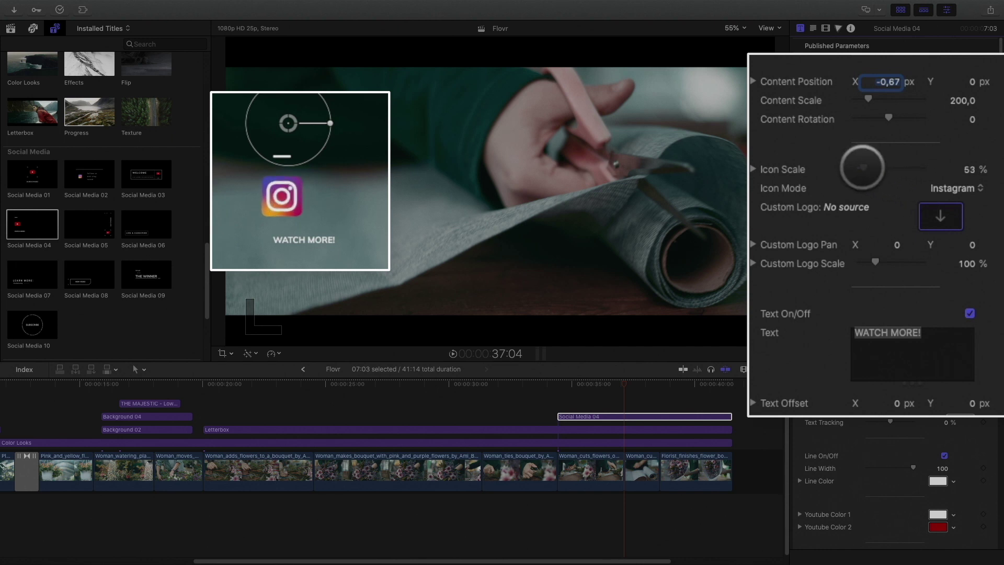
left_click(969, 169)
left_click(918, 332)
key("shift+super+Left")
type("FOLLOW US @FLOVER !")
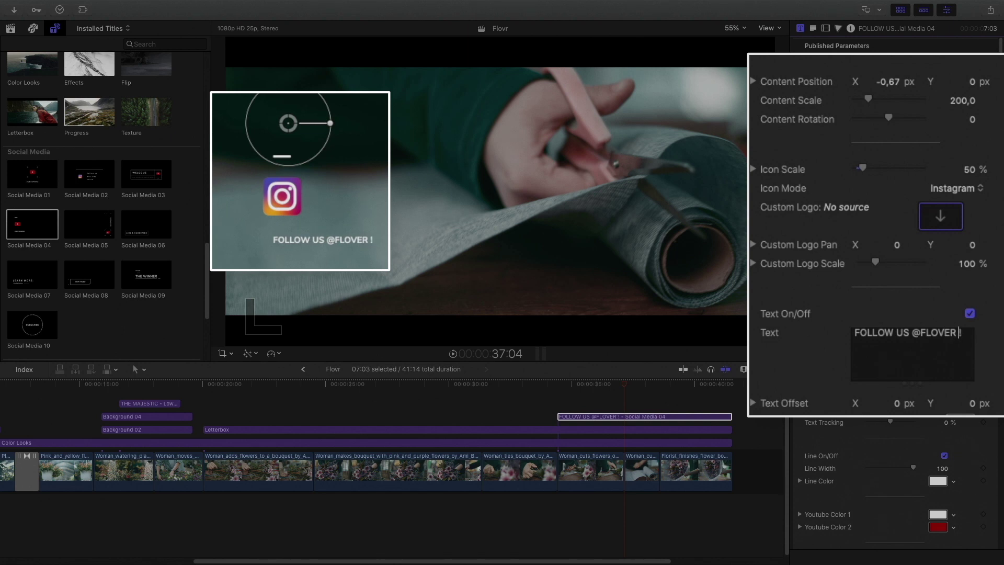
left_click_drag(624, 384, 715, 389)
- Turn off the Letterbox's out-animation and replace the final clip's last piece with a gap
left_click(720, 441)
left_click(723, 428)
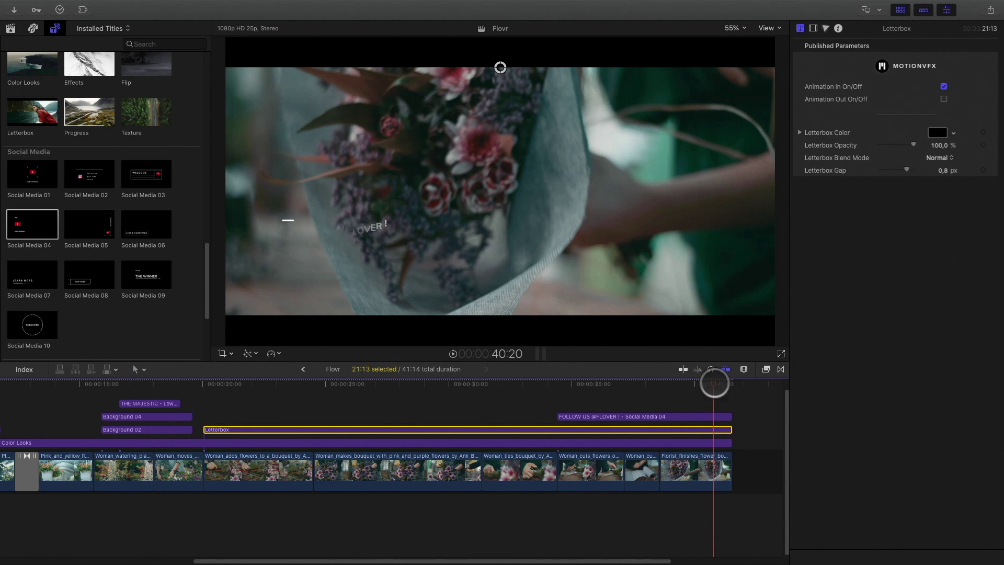
left_click_drag(715, 385, 722, 383)
left_click(720, 459)
key("shift+Delete")
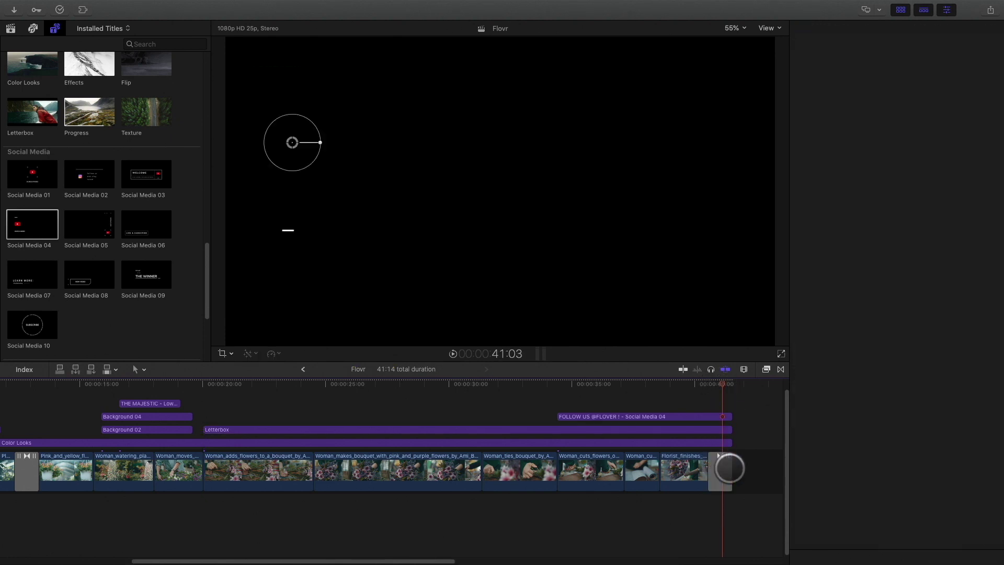